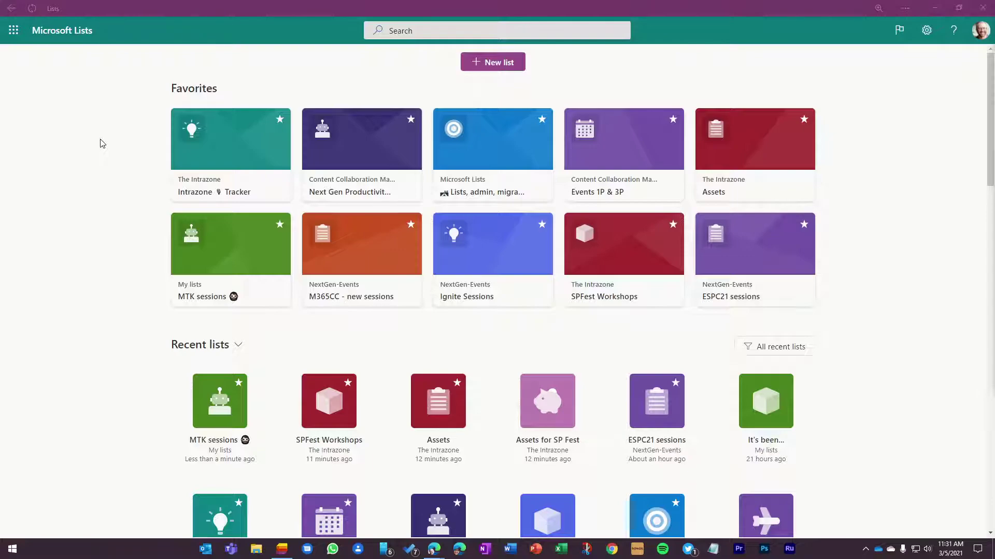
Step: Open the SPFest Workshops list and scroll through its sessions dated from 11/2/2020 onward
click(624, 297)
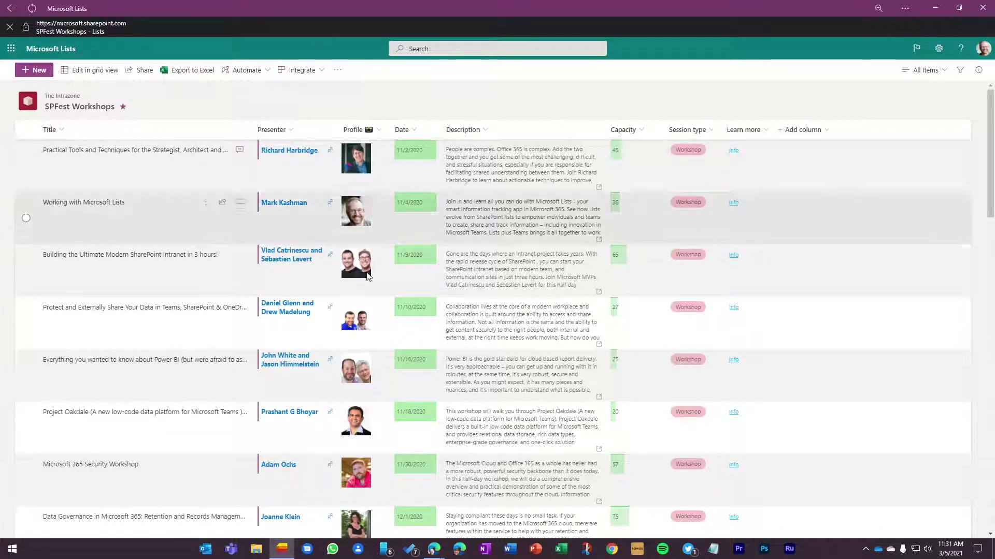
scroll(512, 265, down, 10)
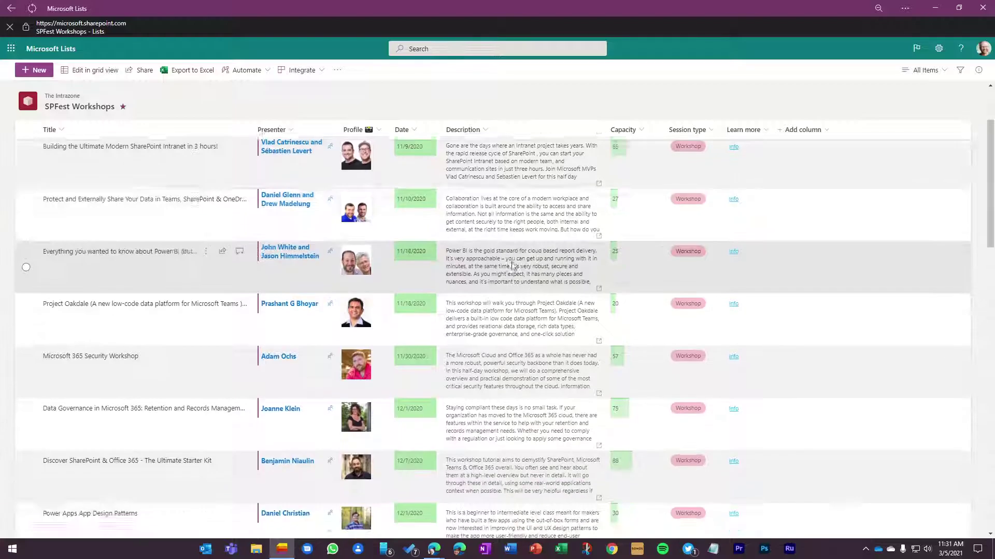
scroll(512, 265, down, 10)
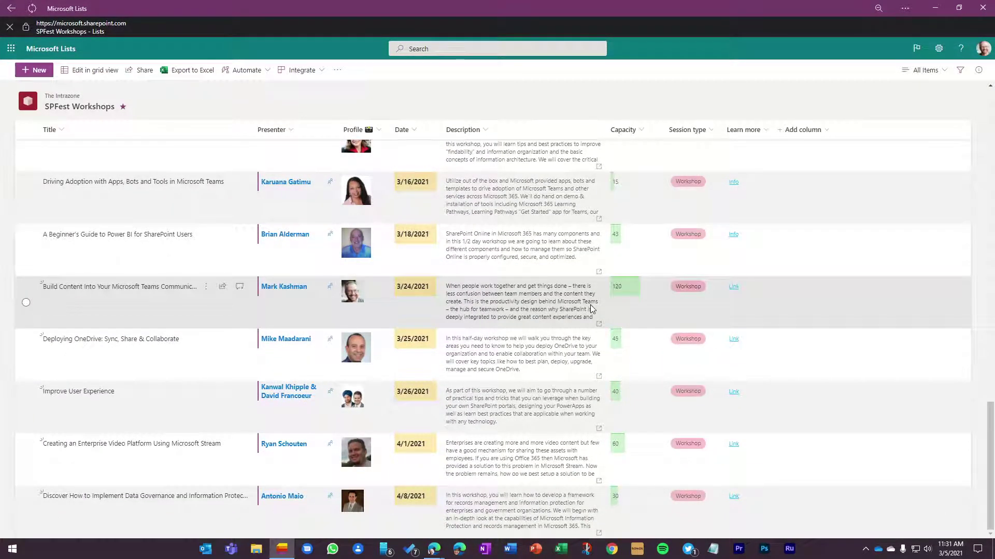
scroll(496, 294, up, 8)
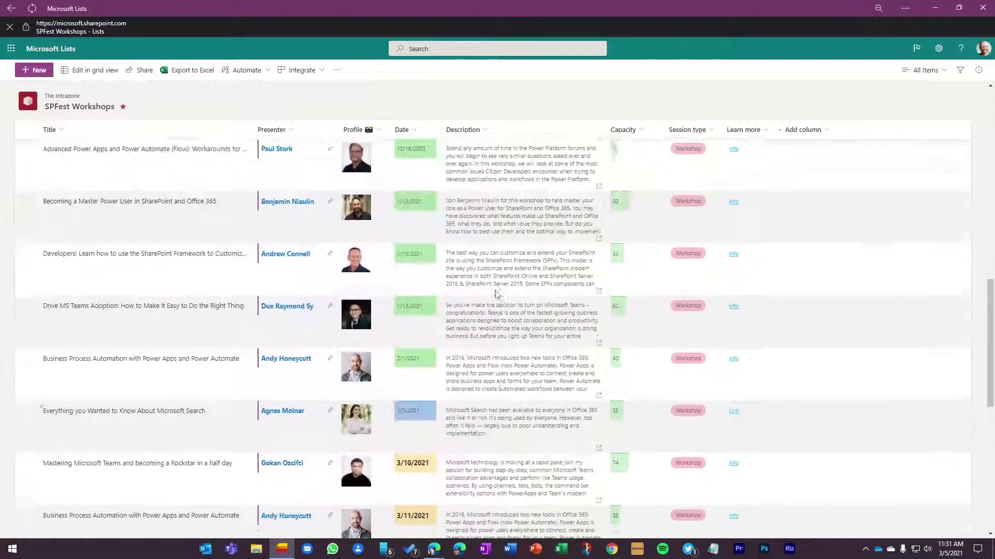
scroll(497, 295, up, 8)
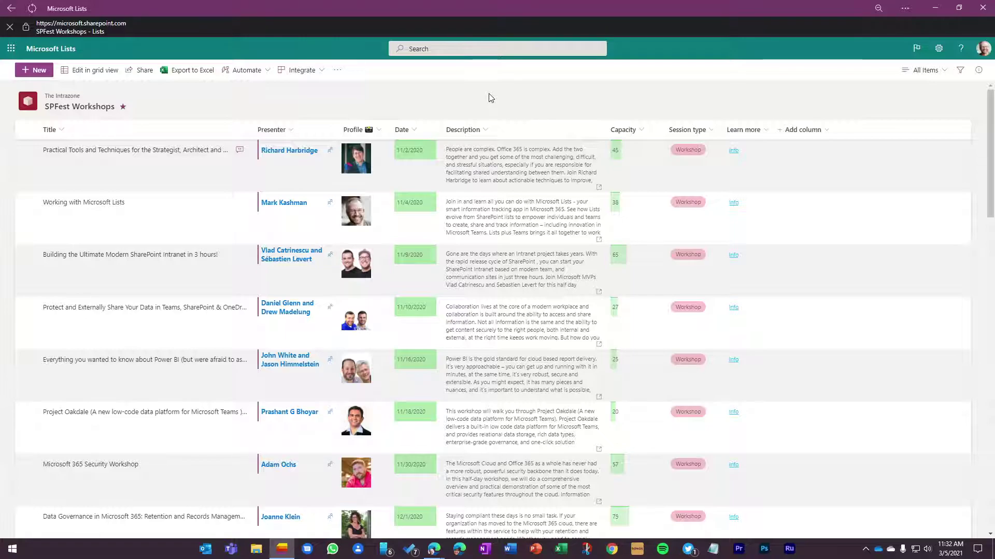
Step: Enter grid editing, leave the first session's title unchanged, then return to the normal list layout
click(93, 72)
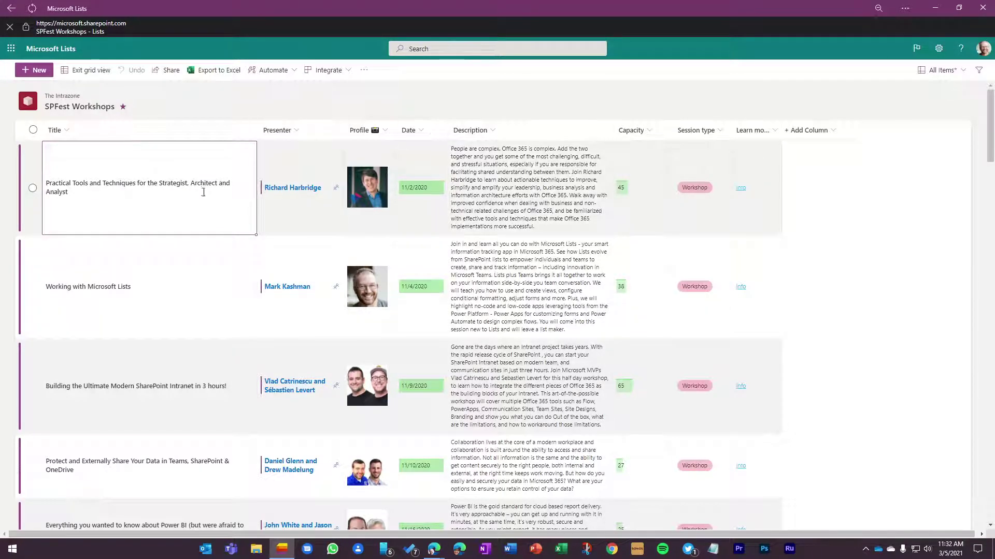
click(192, 209)
key(Tab)
key(Tab)
key(Tab)
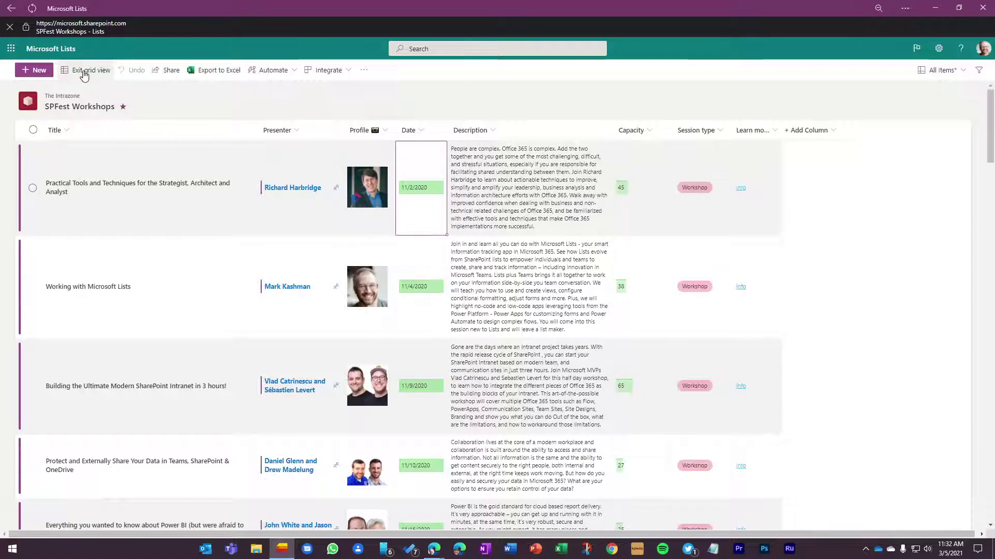
click(84, 74)
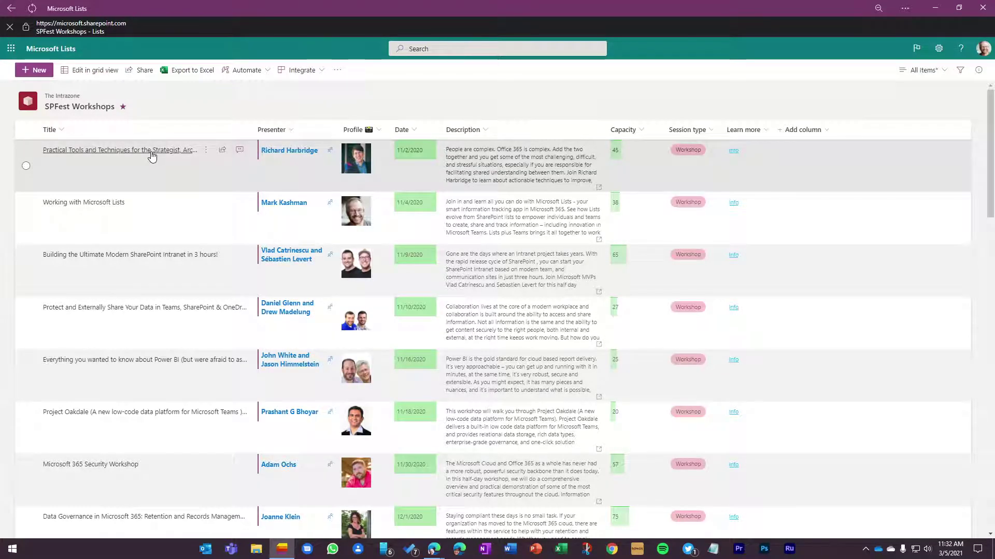
click(150, 152)
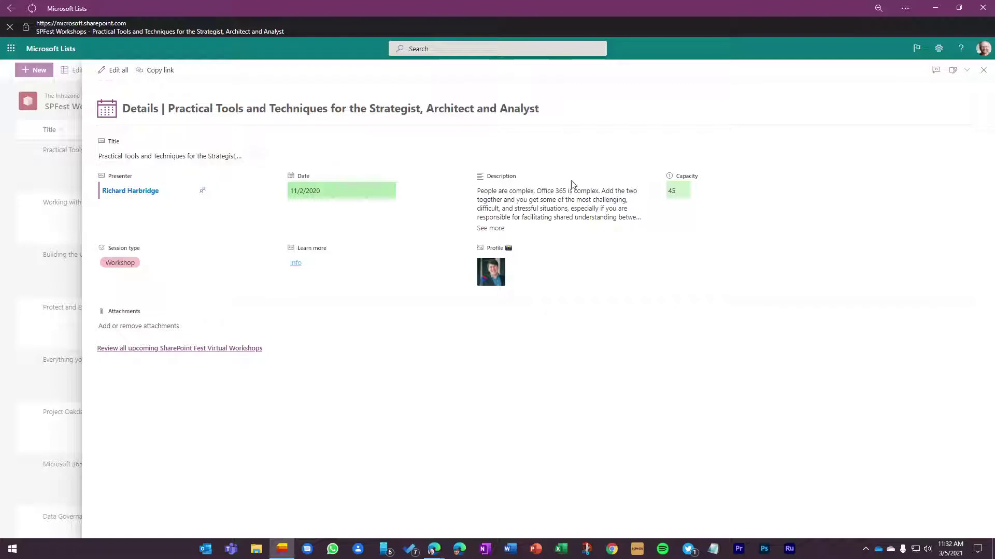
click(982, 71)
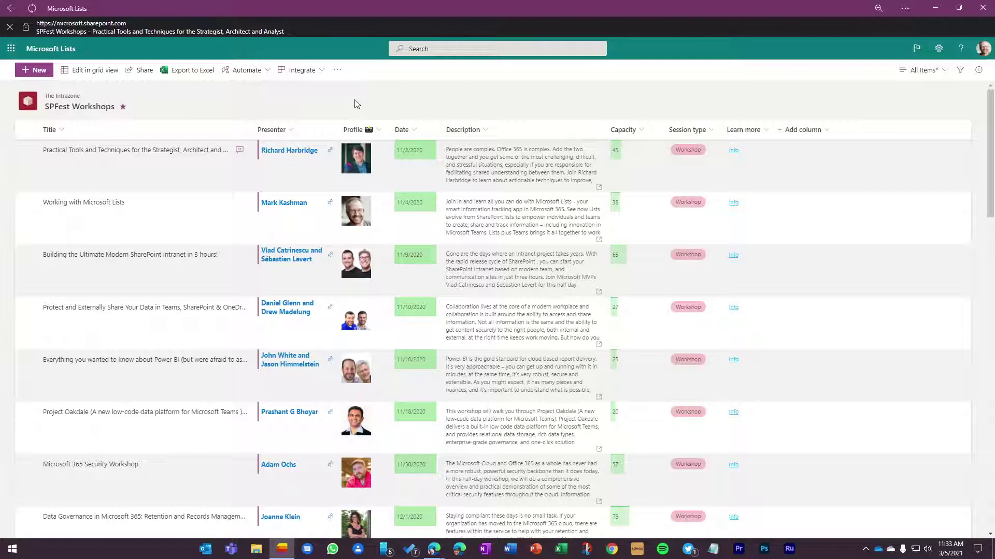
Step: Switch the SPFest Workshops All Items view to the Compact List layout
click(925, 72)
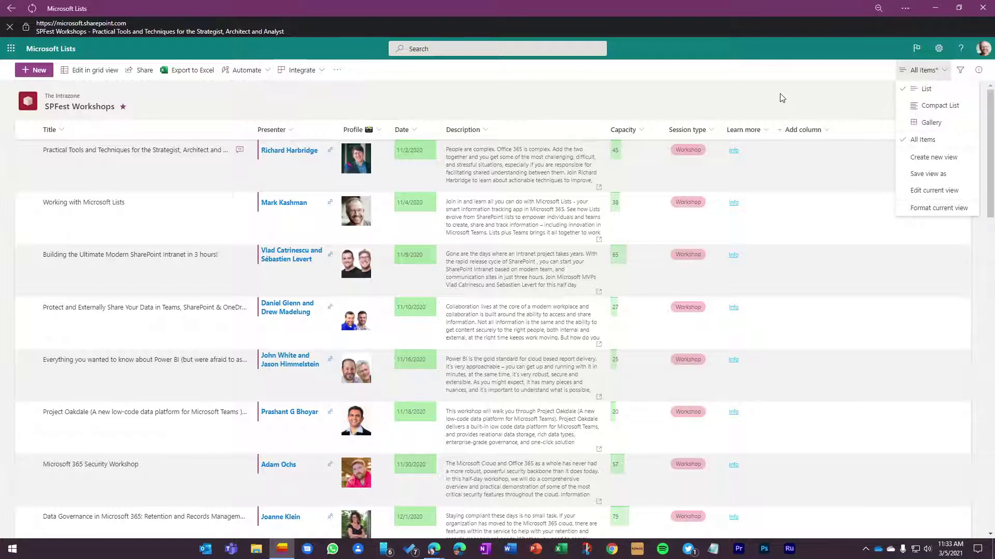
click(943, 107)
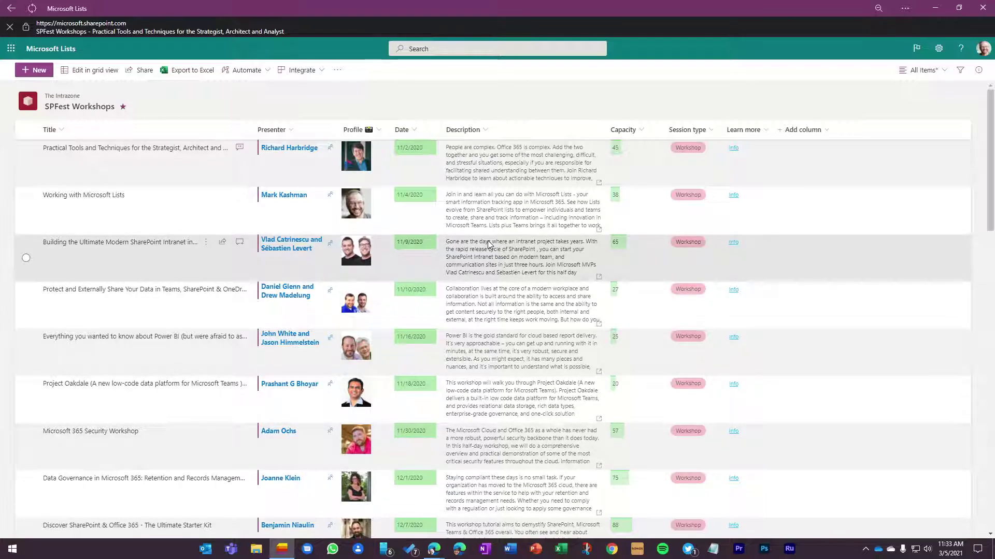
click(924, 71)
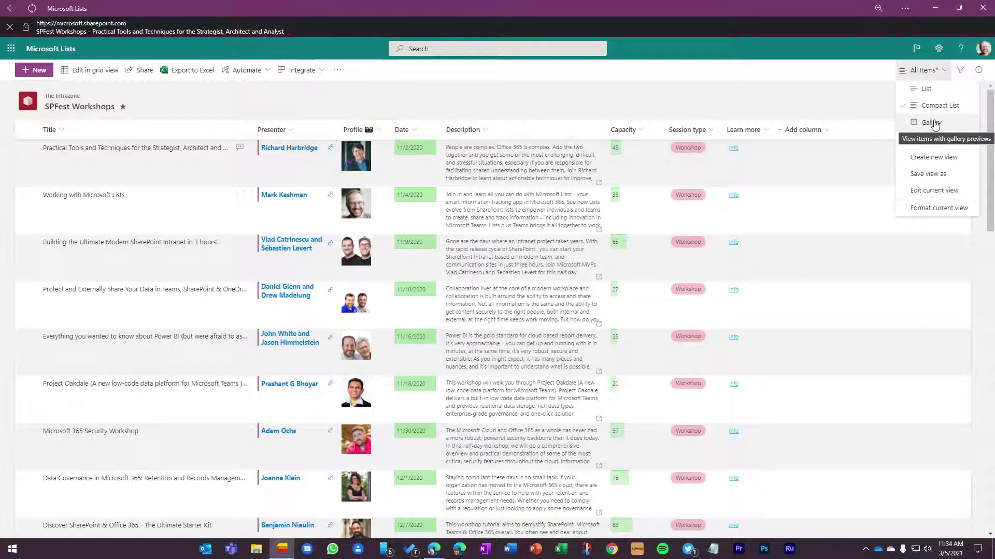
Step: Show the sessions as Gallery cards, browse them, and close an item's details
click(934, 123)
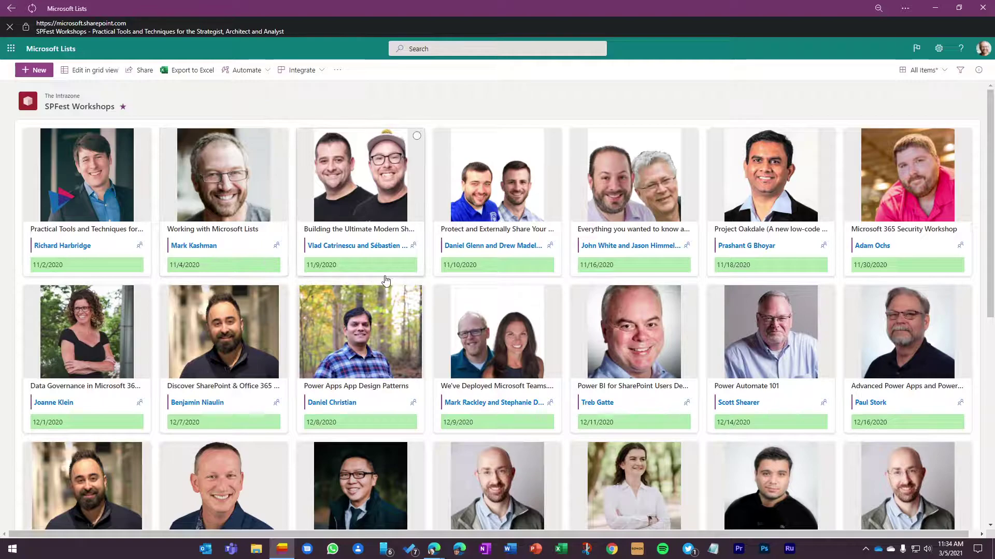
scroll(386, 281, down, 8)
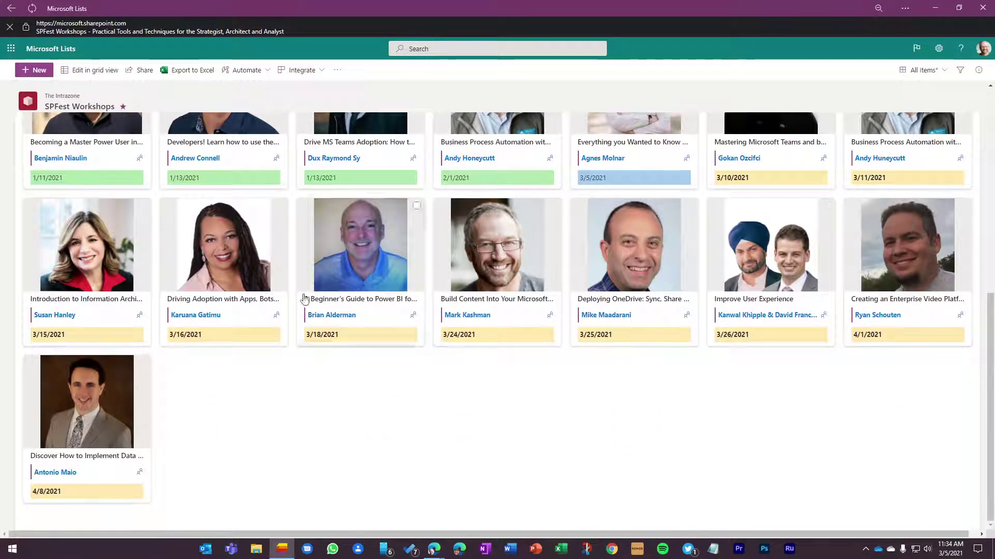
scroll(608, 272, up, 4)
scroll(607, 272, up, 3)
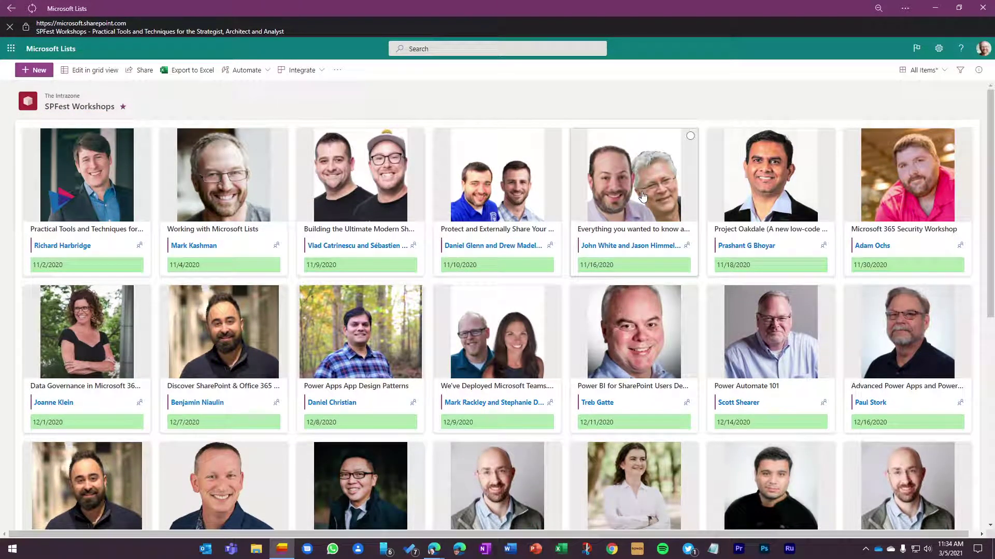
scroll(642, 196, down, 6)
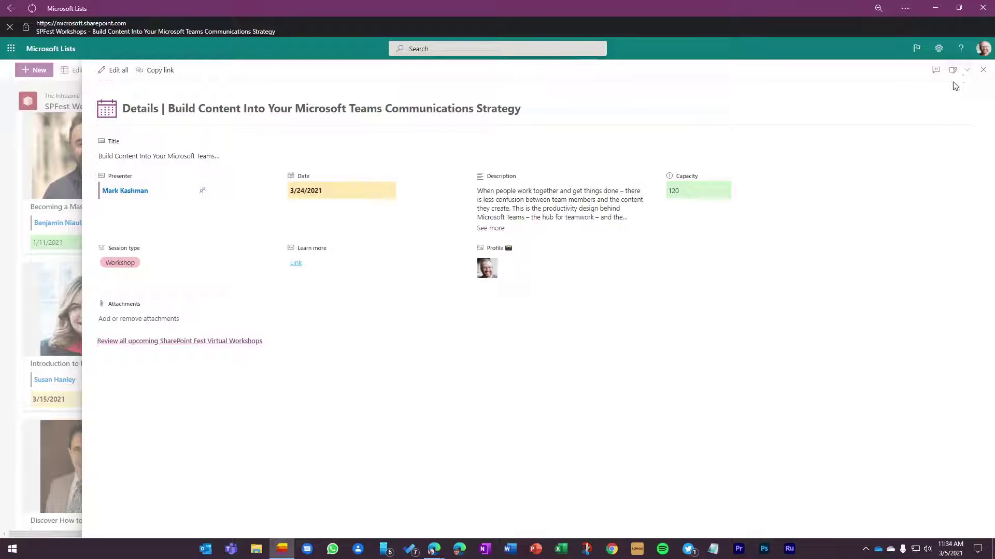
click(983, 70)
scroll(751, 248, up, 6)
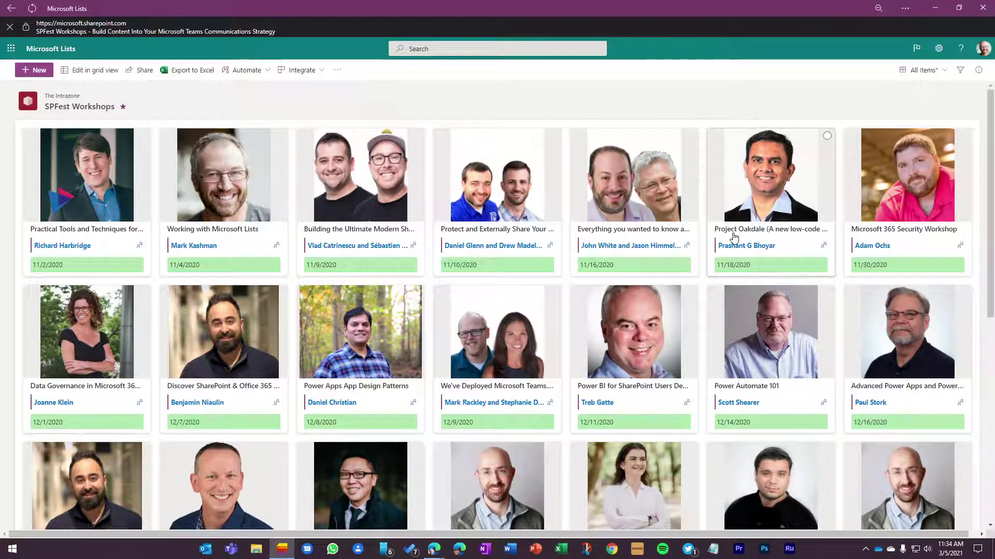
Step: Open Card Designer from Format current view and toggle Show preview off and back on
click(936, 71)
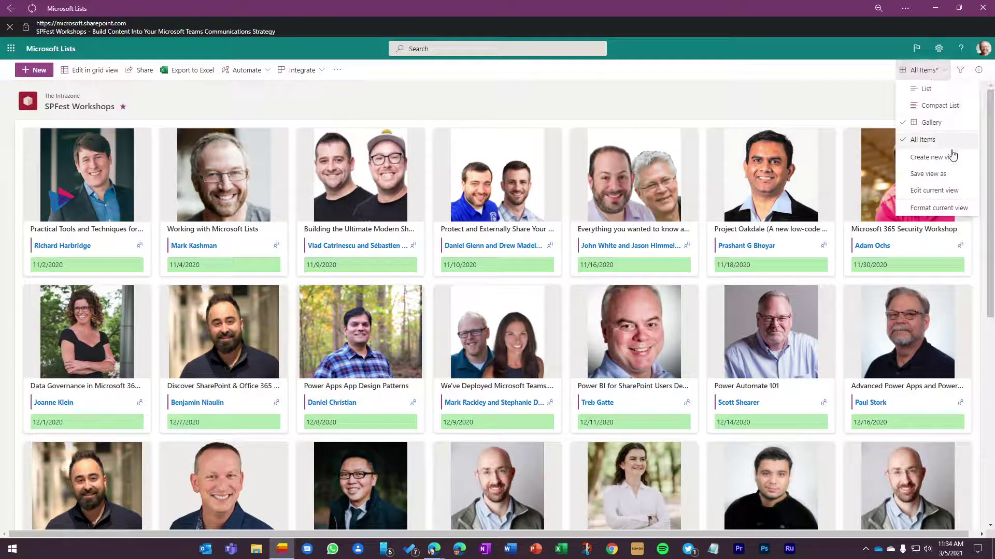
click(935, 209)
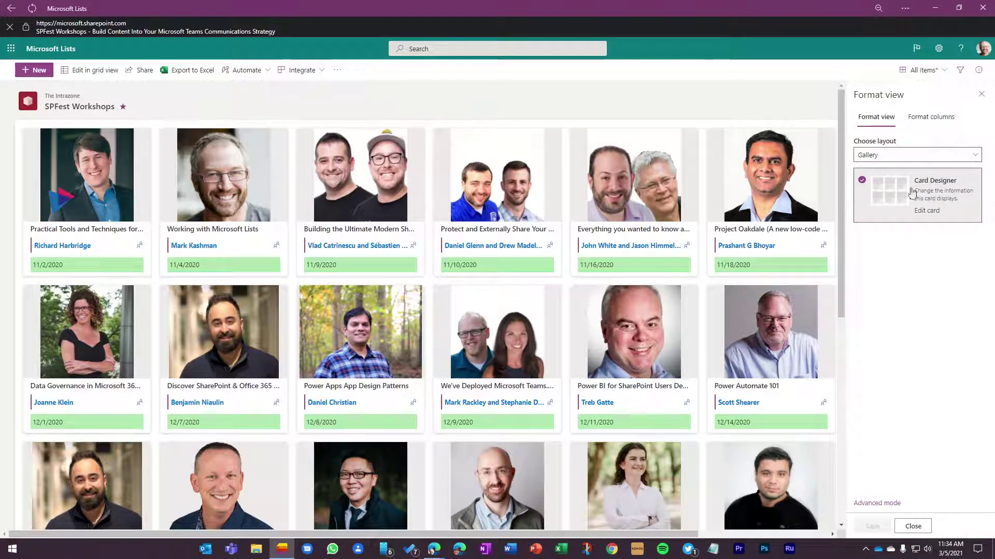
click(926, 211)
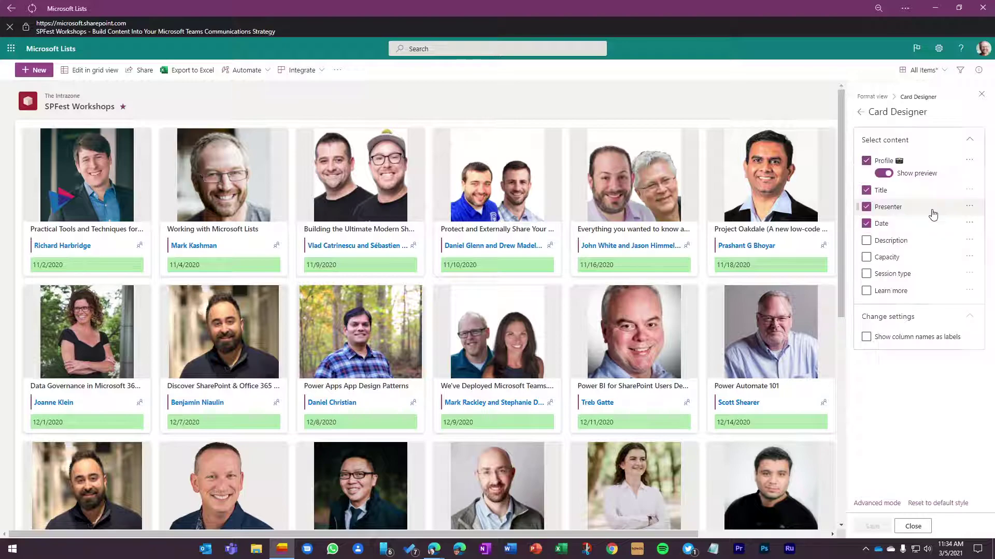
click(882, 175)
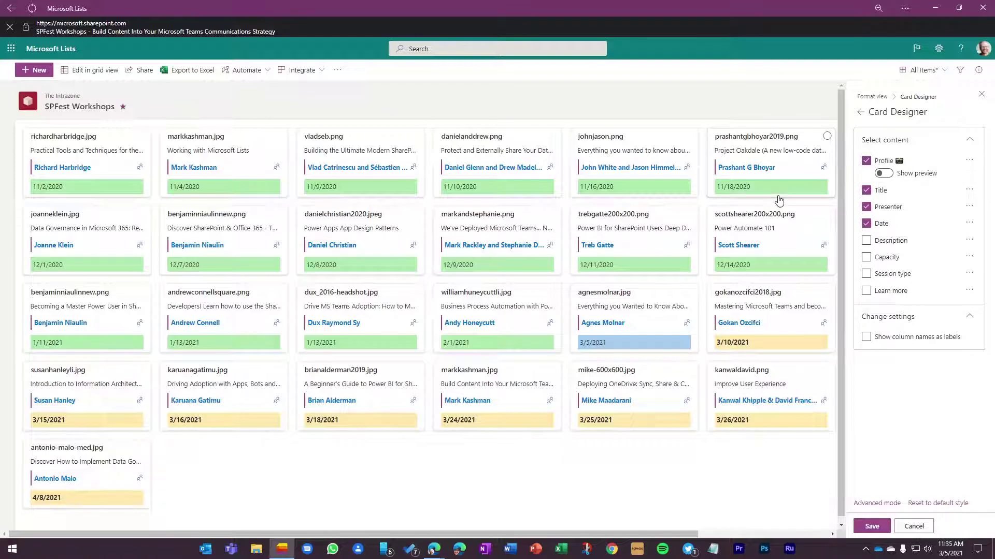
click(888, 174)
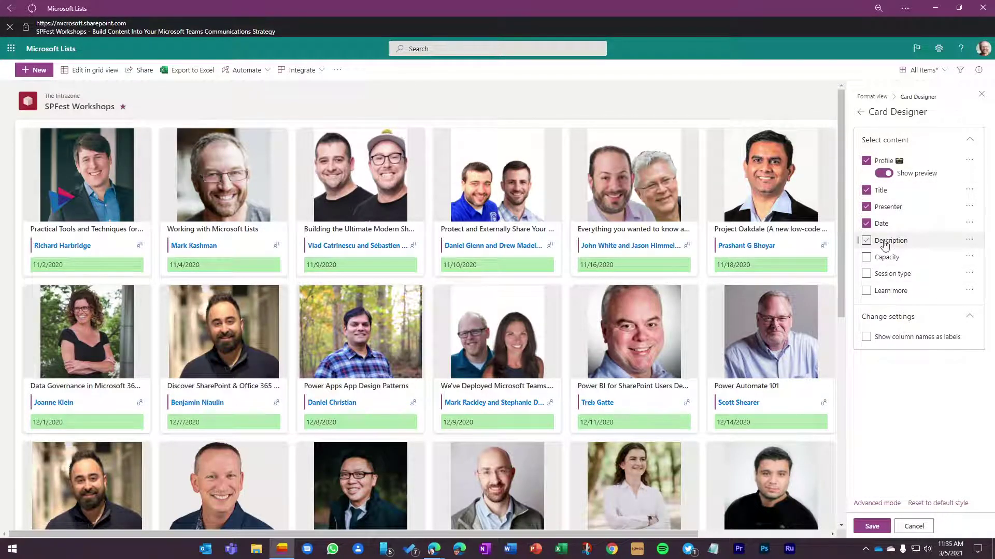
click(867, 275)
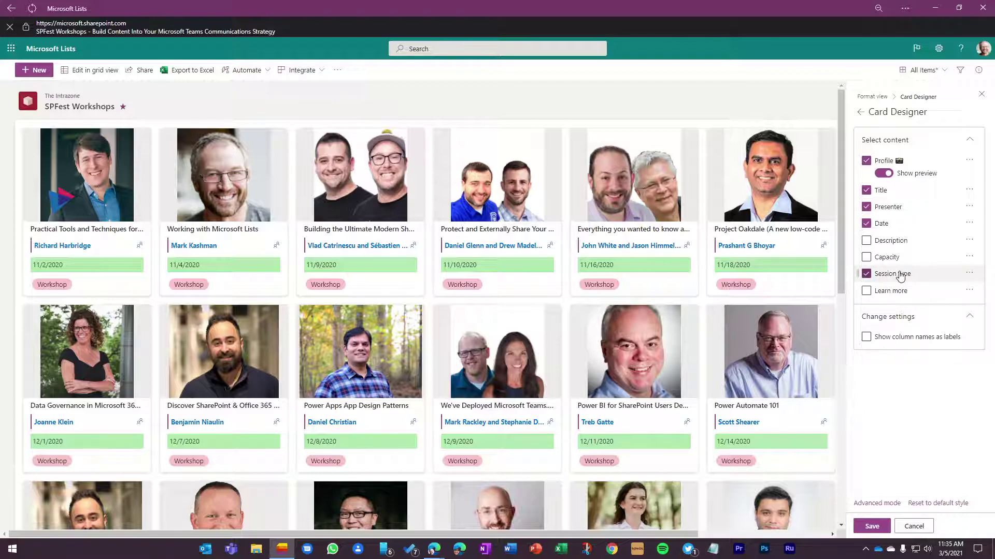
click(866, 276)
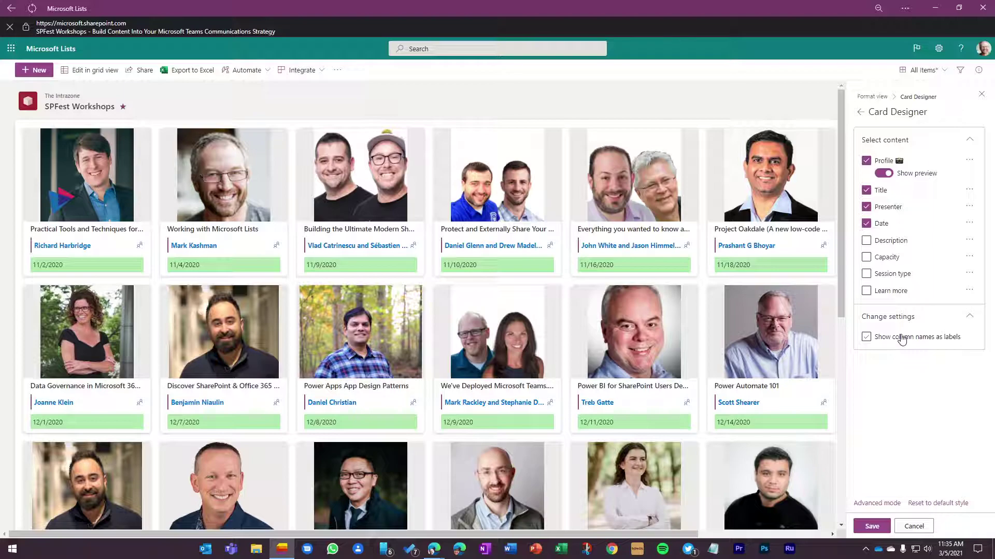
click(901, 338)
click(867, 338)
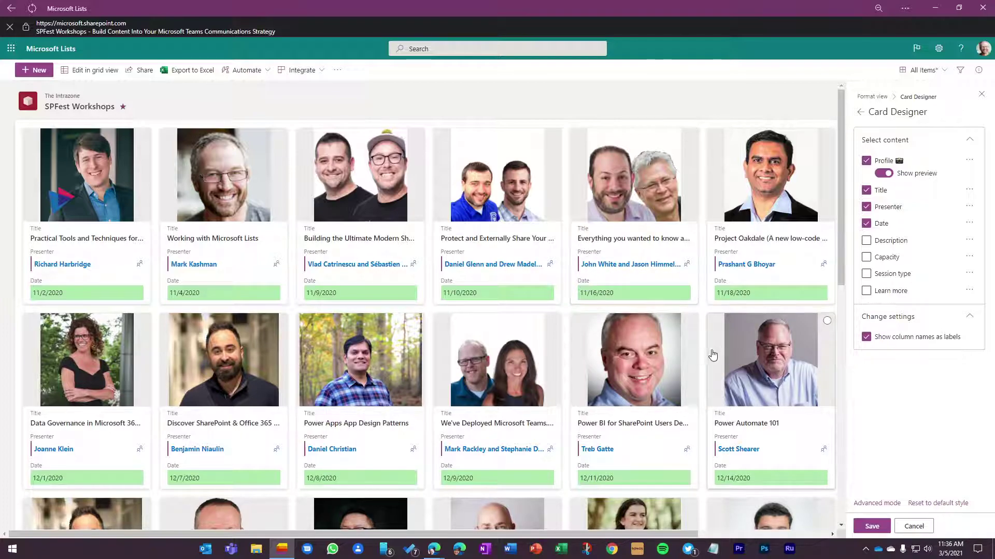
click(866, 338)
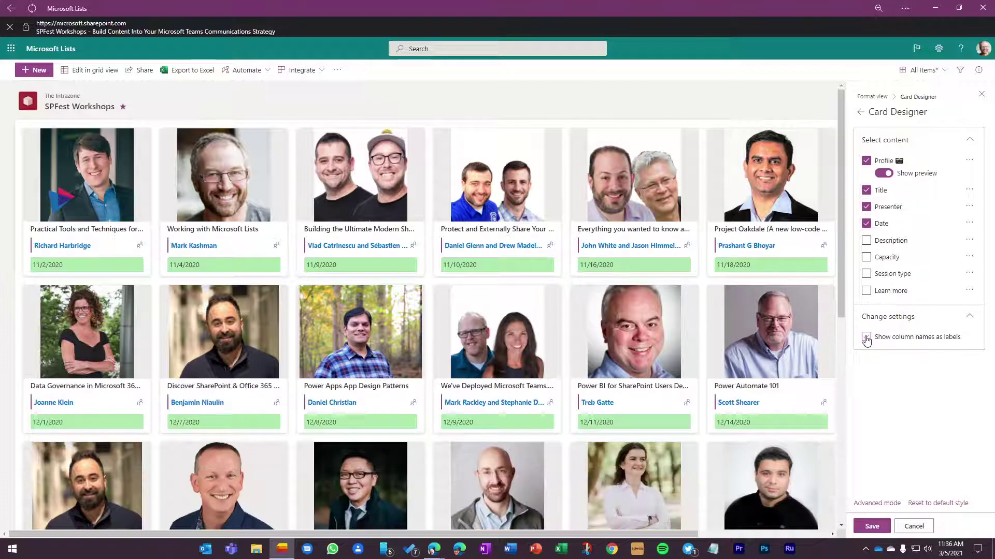
Step: Save the card design, close Card Designer, and toggle the layout between List and Gallery
click(872, 526)
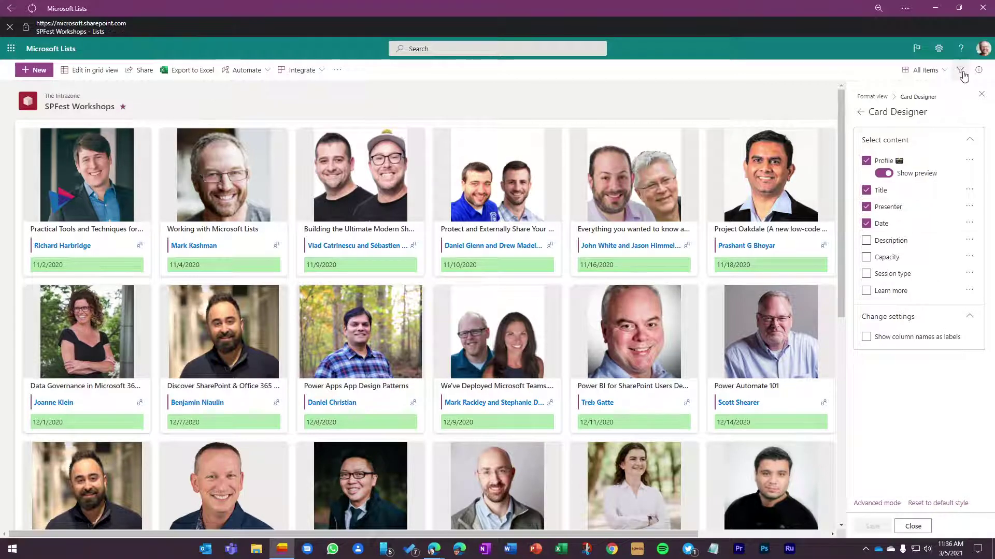
click(981, 94)
click(925, 70)
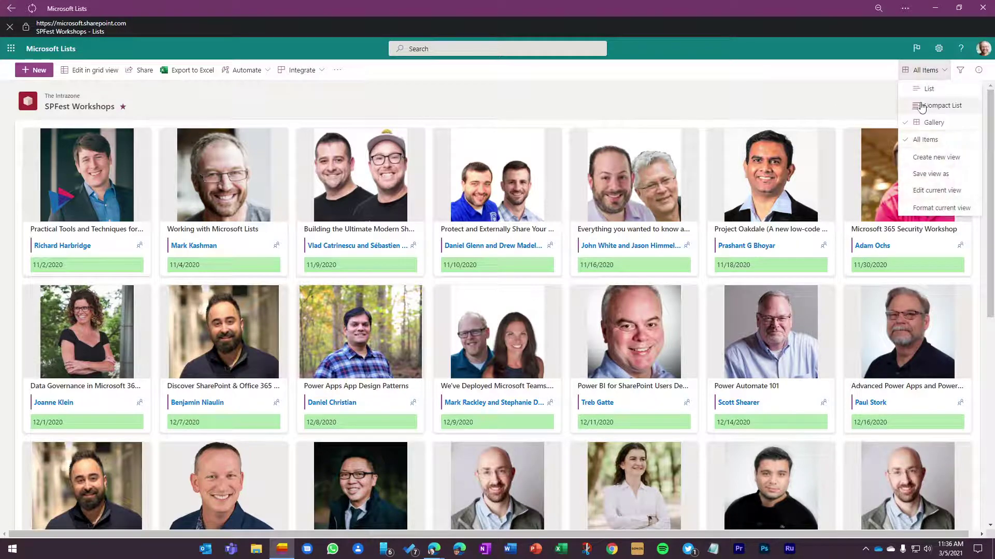
click(923, 88)
click(925, 71)
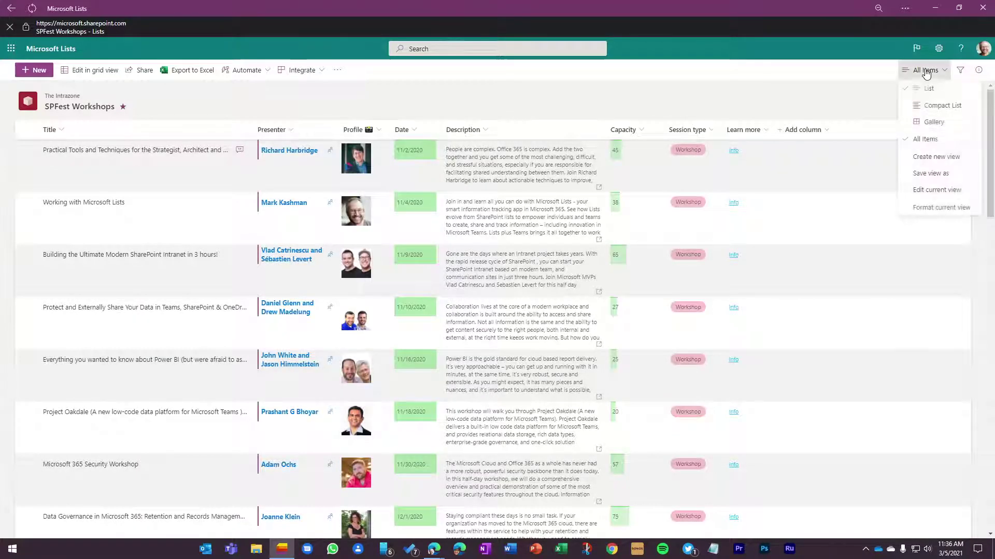
click(916, 122)
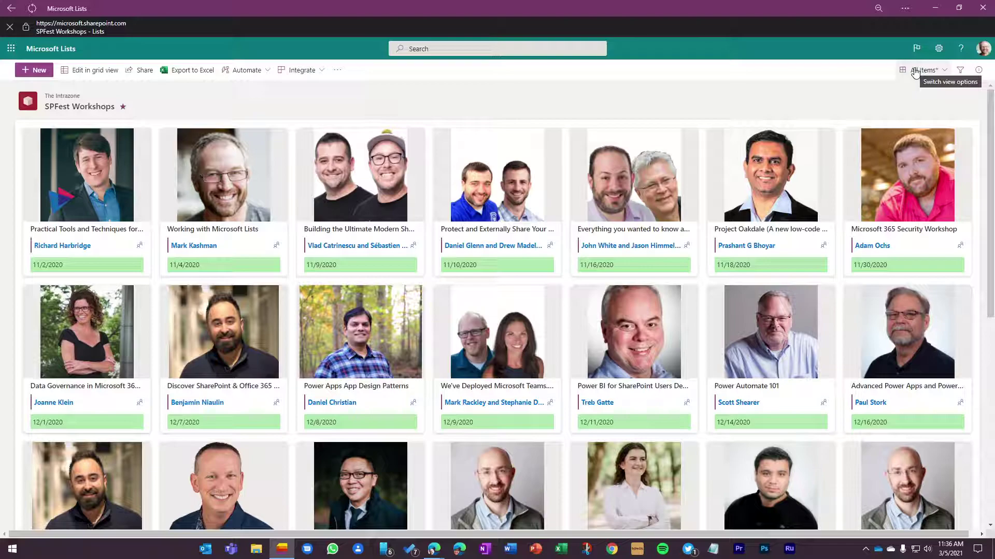
Step: Switch the SPFest Workshops view back to the List layout
click(916, 71)
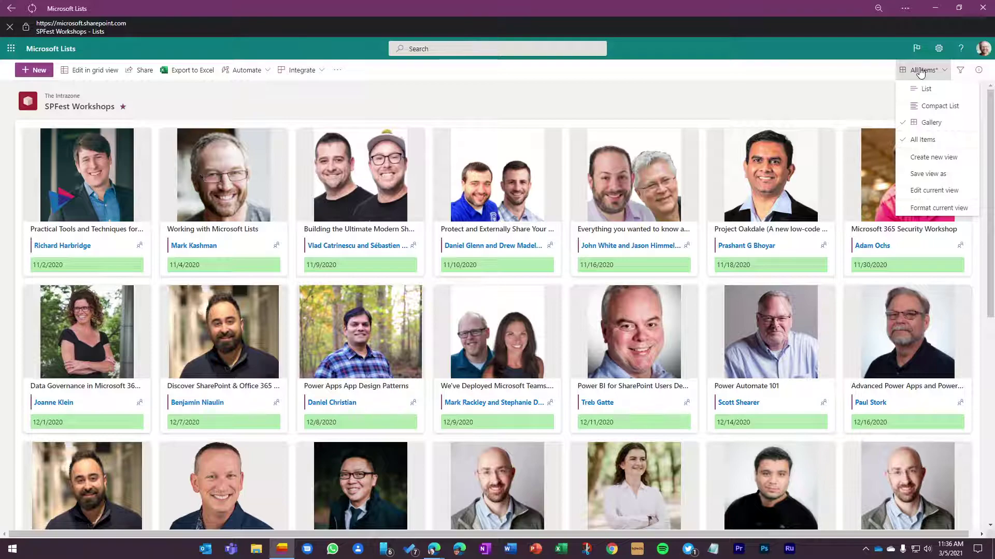
click(921, 89)
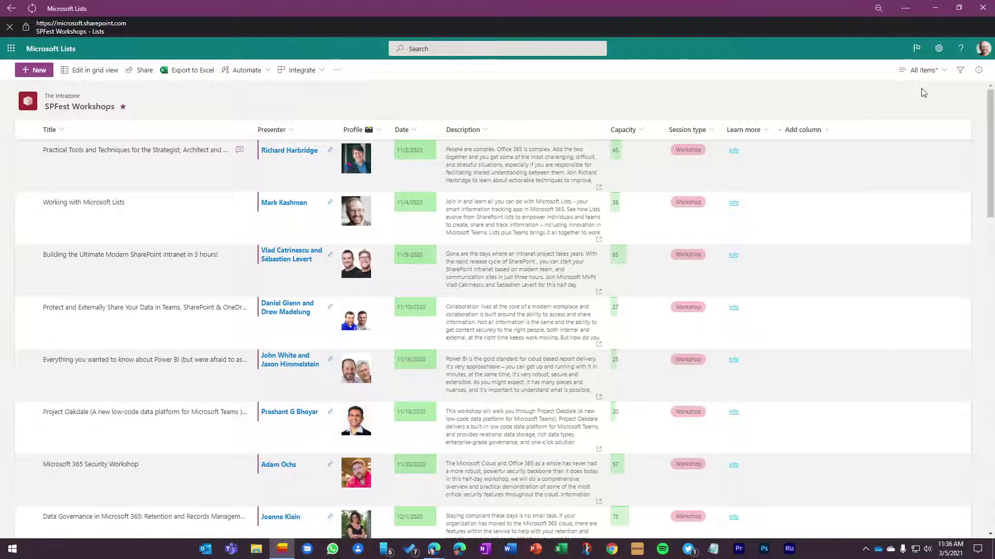
click(925, 71)
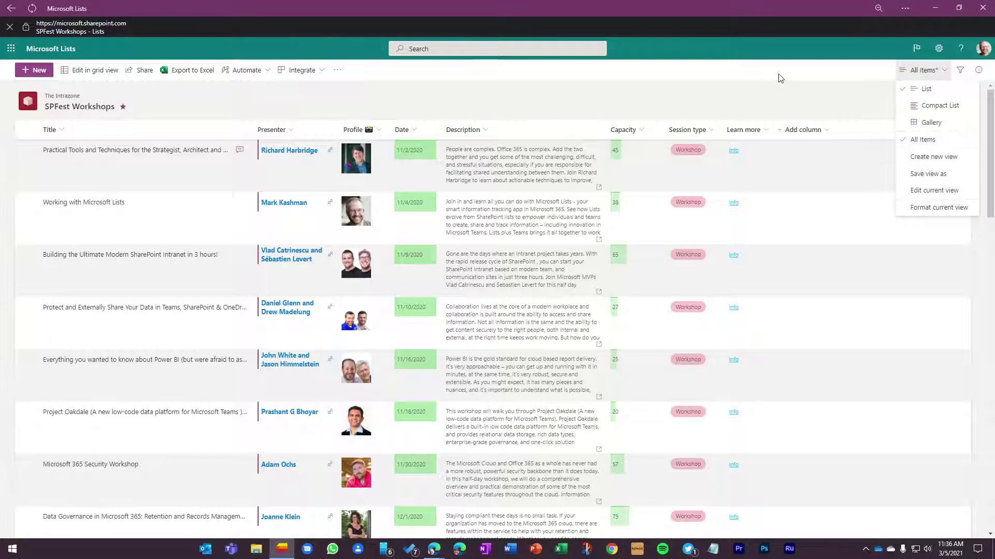
Step: Start a new view named 'Calendar view' followed by a single calendar emoji
click(947, 157)
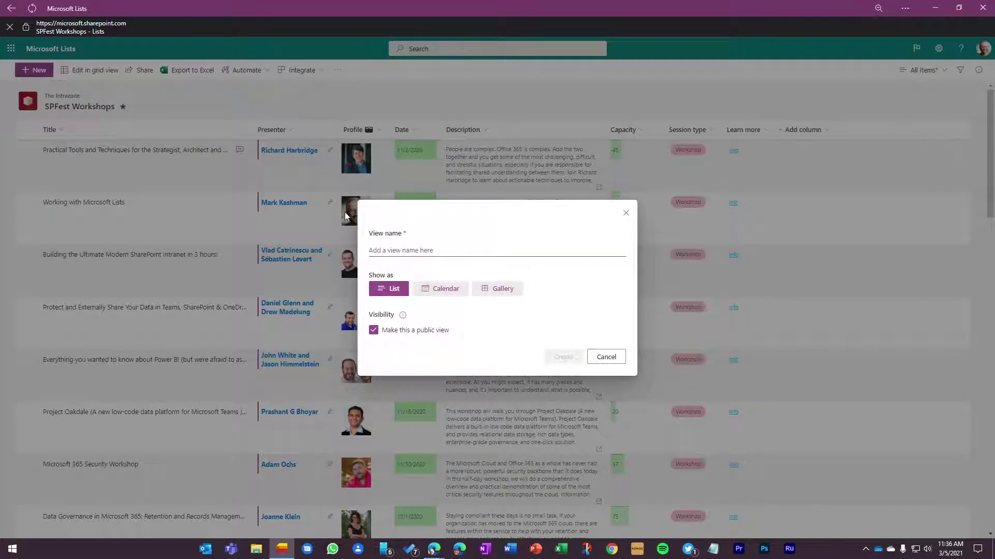
click(384, 253)
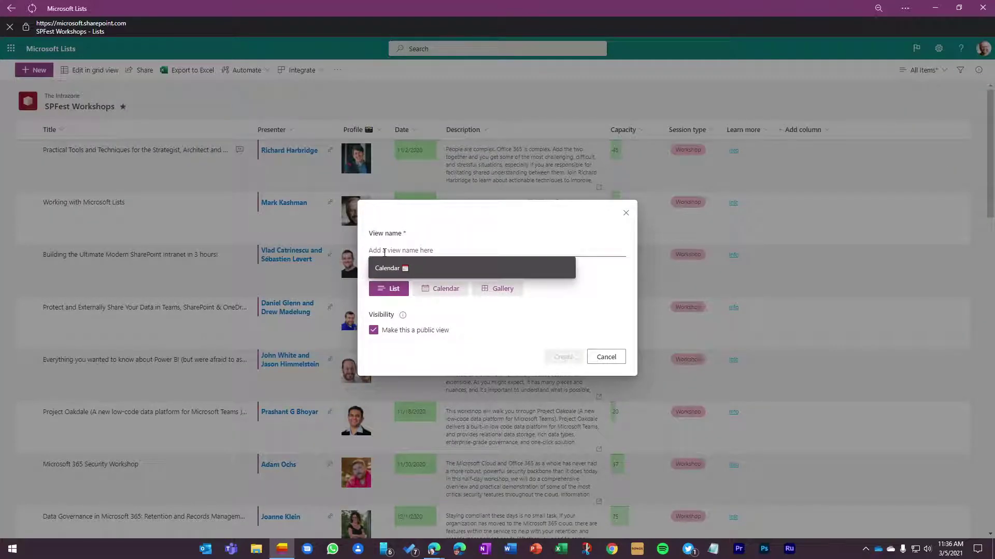
text(Cal)
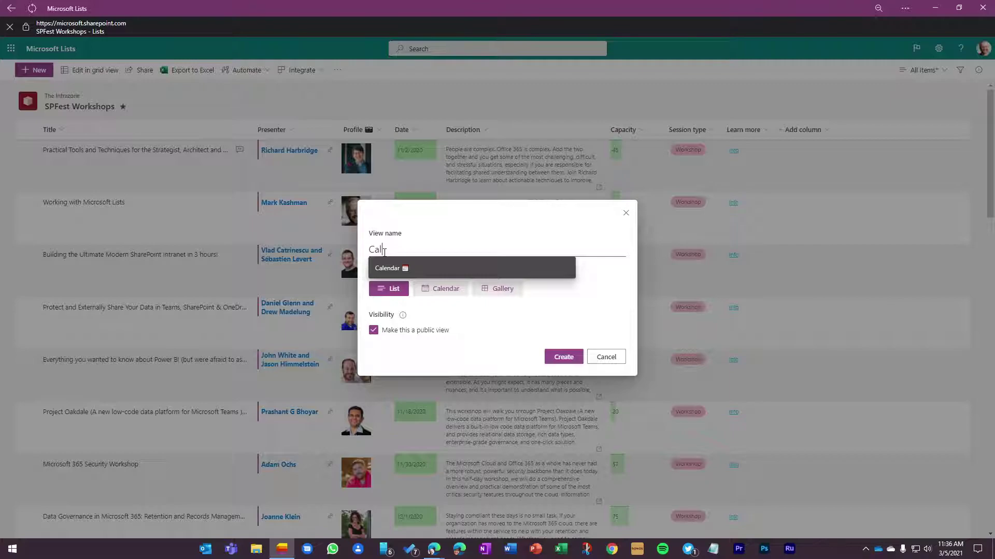
text(endar view)
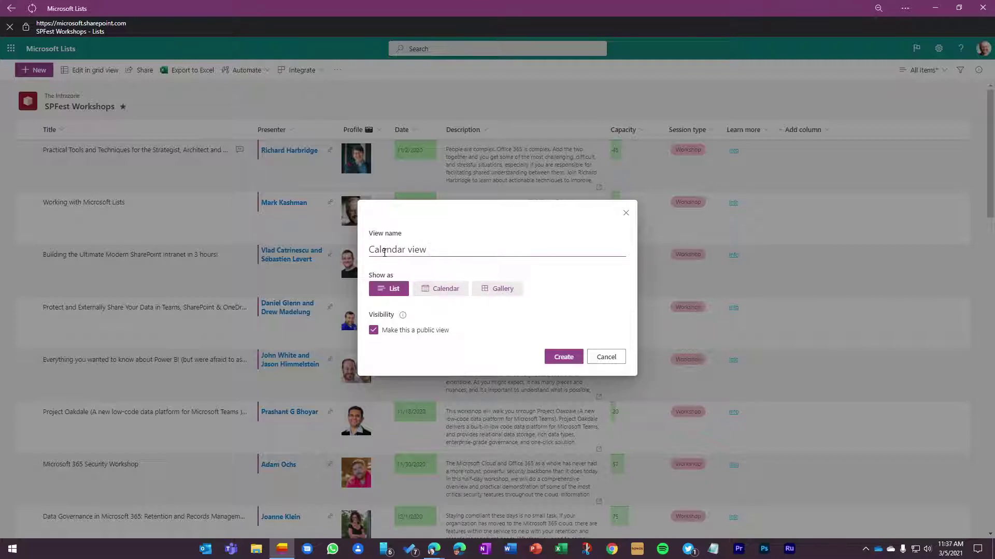
key(super+period)
text(cal)
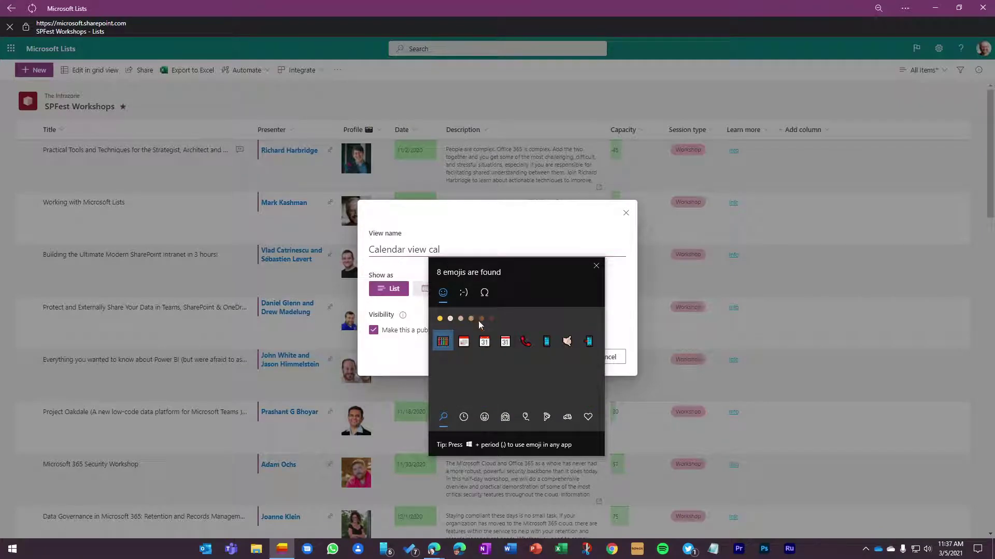
click(505, 341)
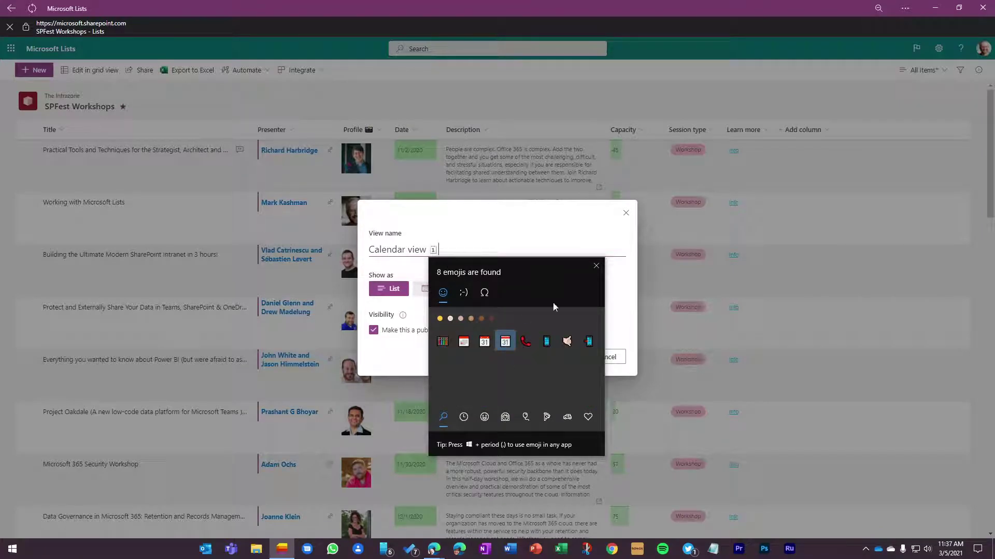
click(484, 341)
click(463, 341)
click(596, 266)
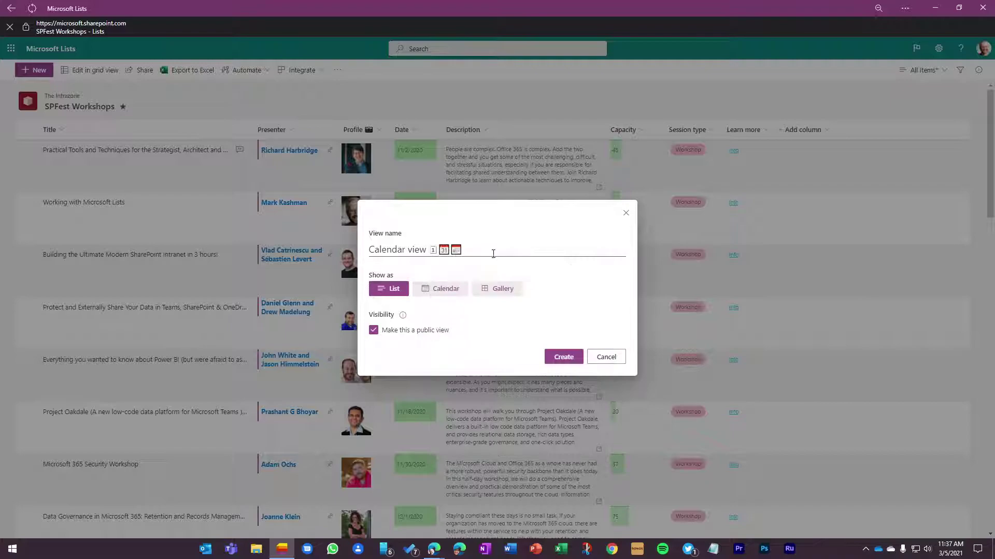
click(450, 250)
key(BackSpace)
key(BackSpace)
Step: Make it a Calendar view using Date for start and end and Title as item title
click(441, 291)
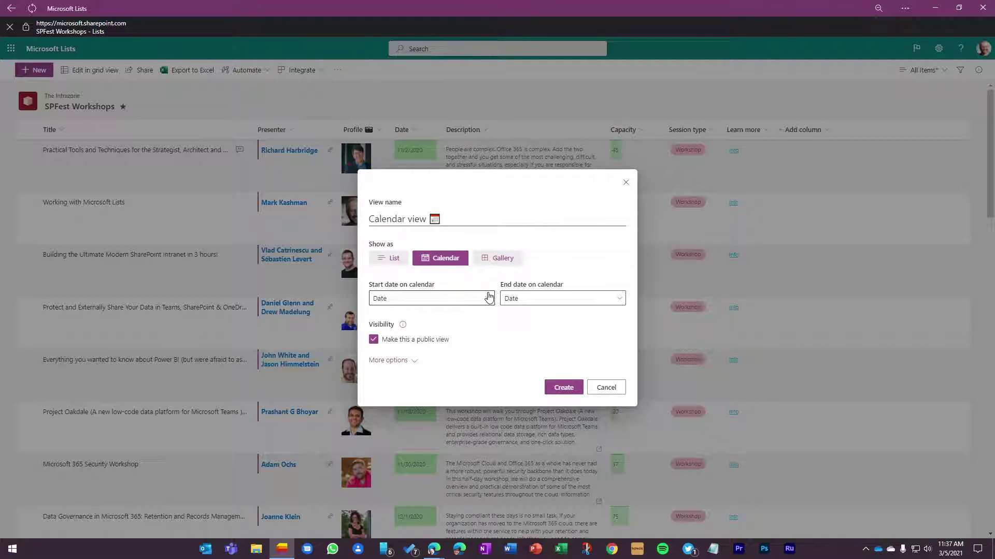
click(483, 304)
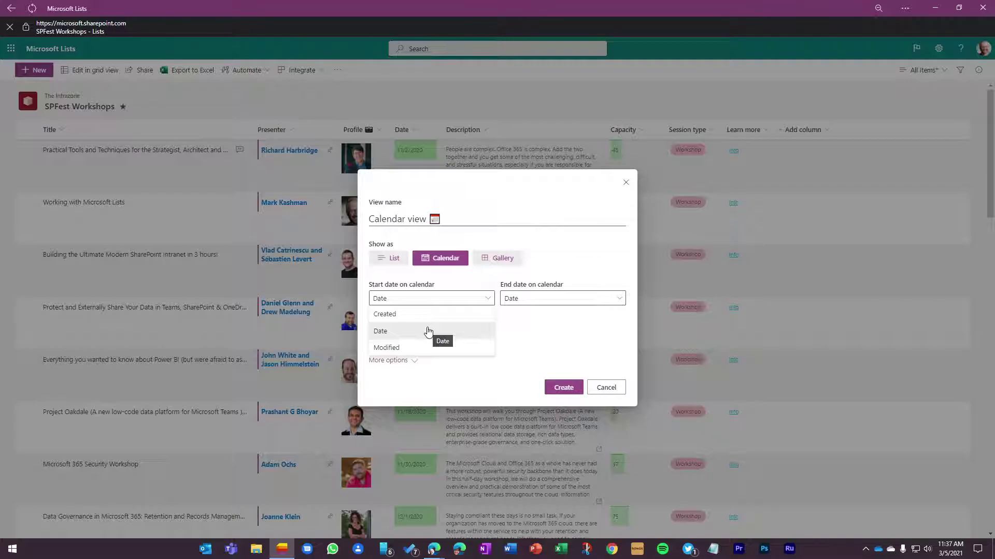
click(428, 332)
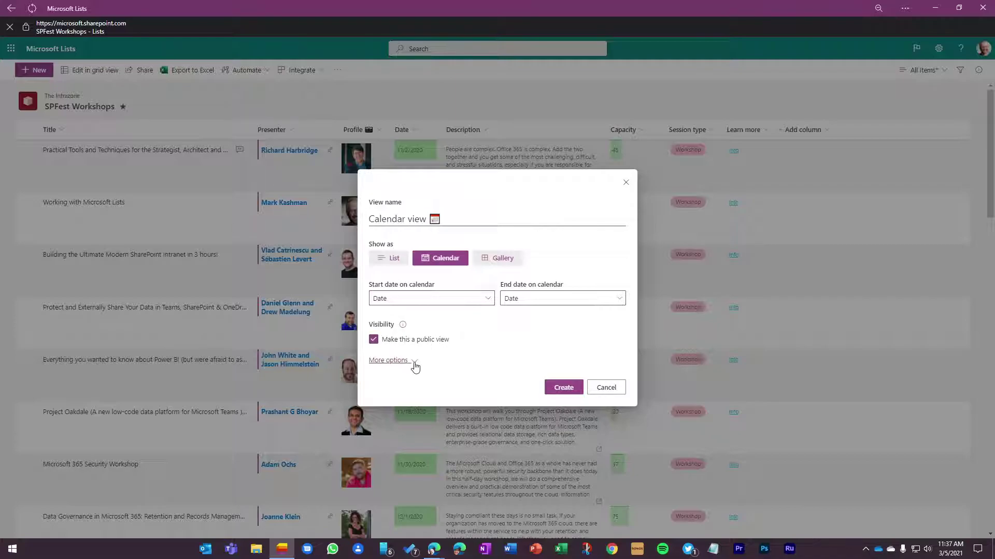
click(415, 363)
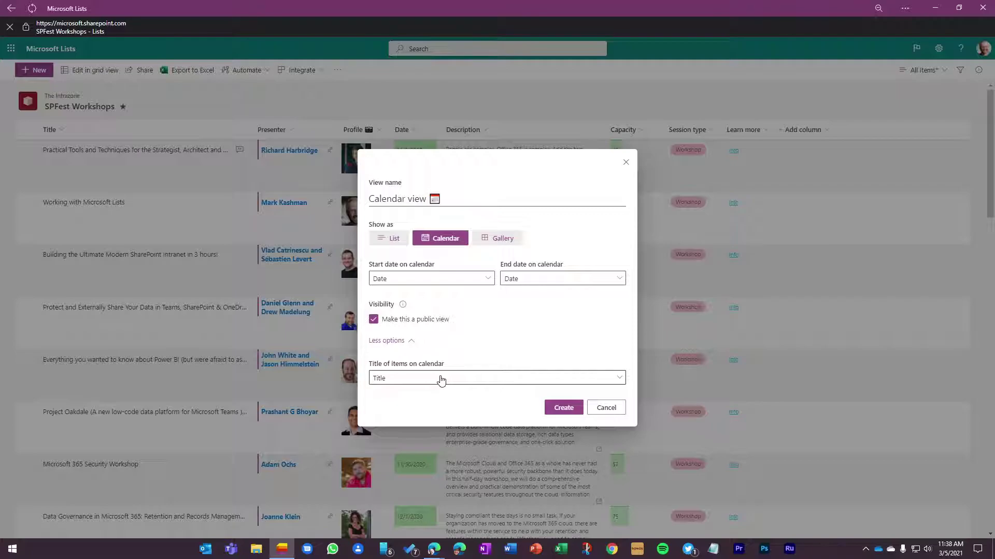
click(441, 378)
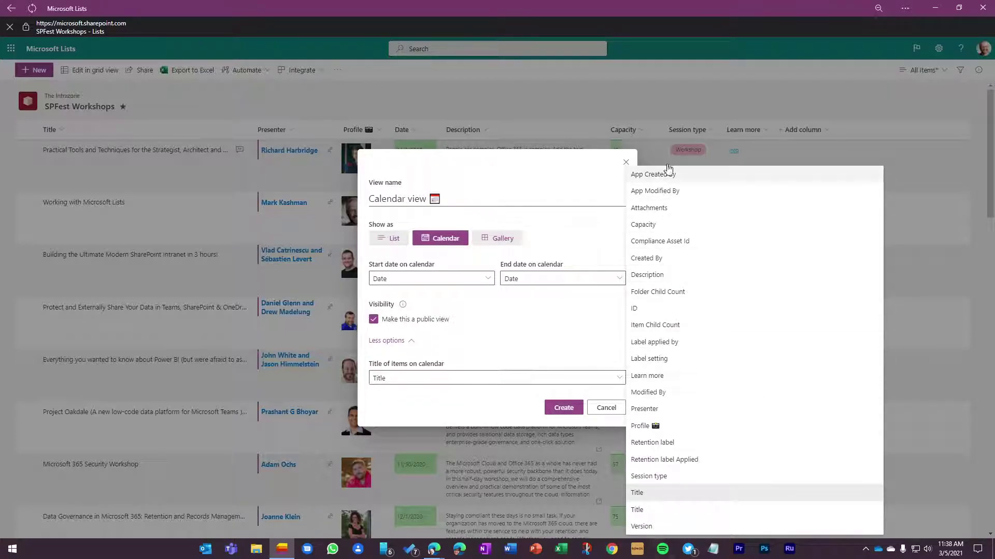
click(528, 330)
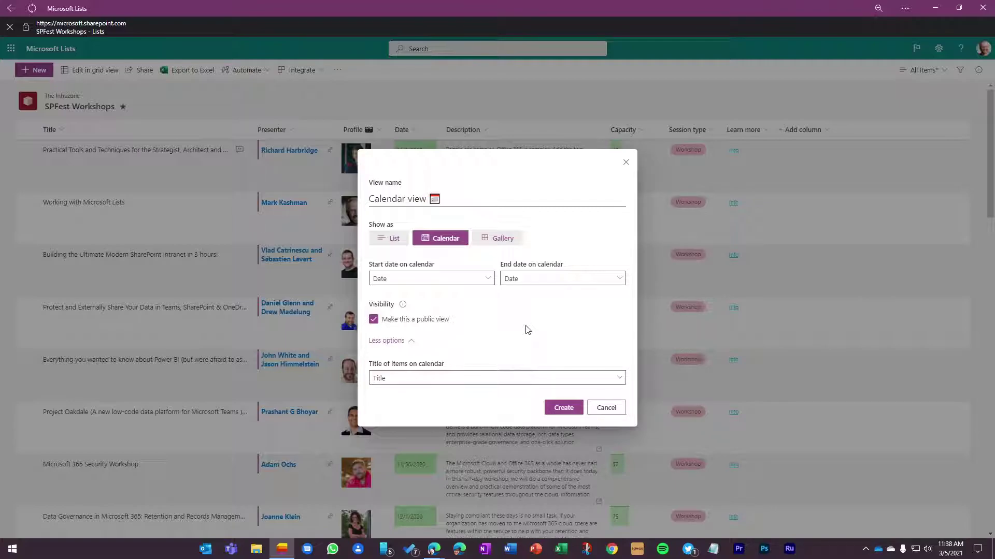
Step: Create the Calendar view and page from April 2021 back to March 2021
click(565, 409)
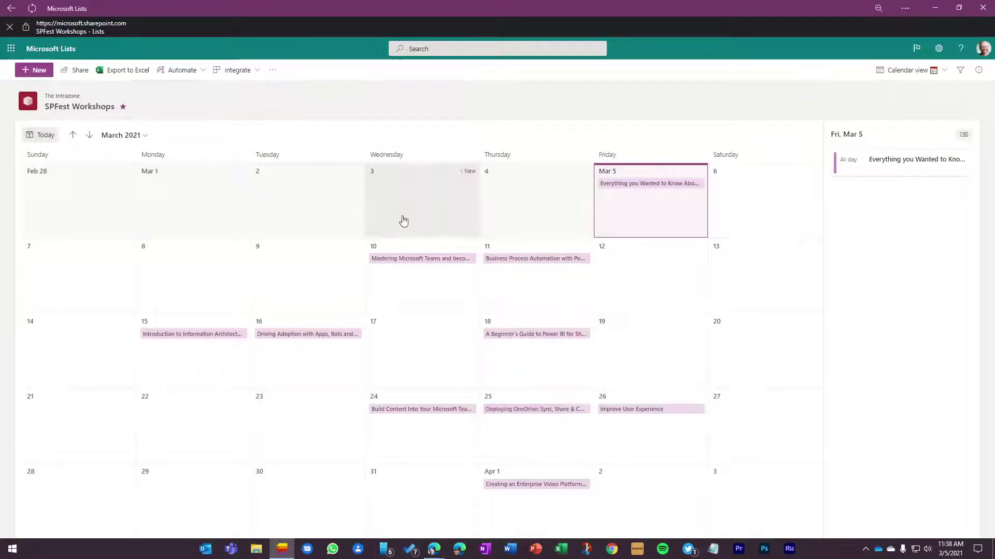
click(89, 135)
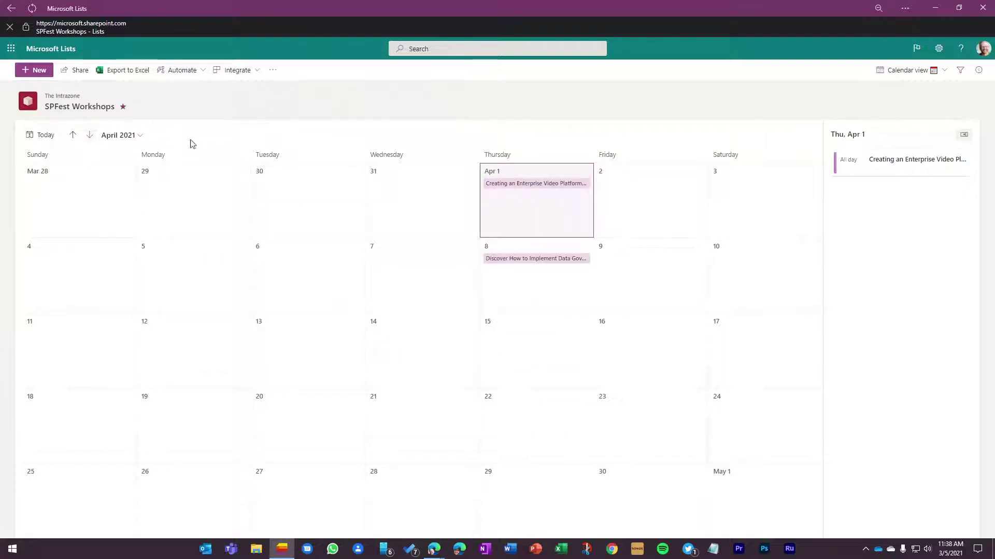
click(72, 136)
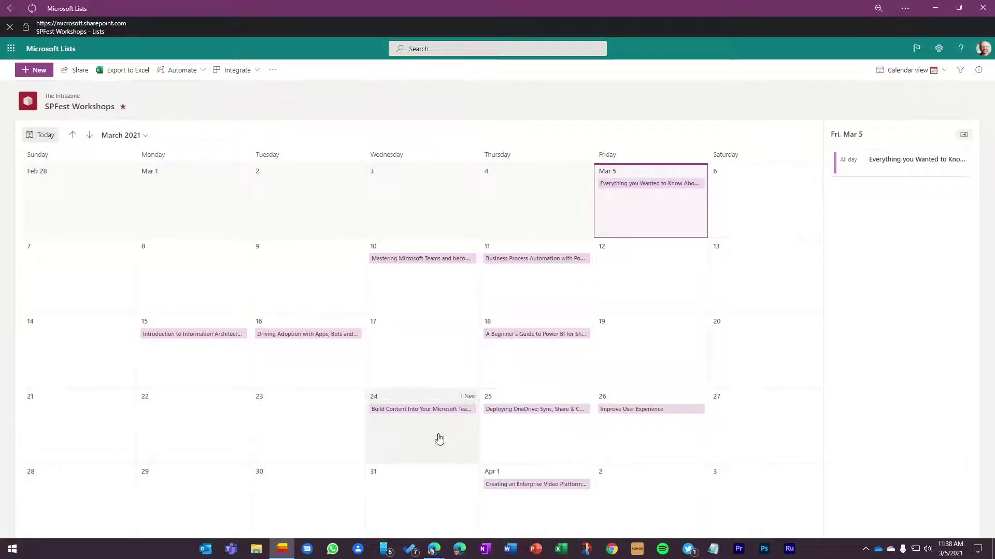
Step: Open the Mar 18 Power BI workshop's details, then close them
click(541, 339)
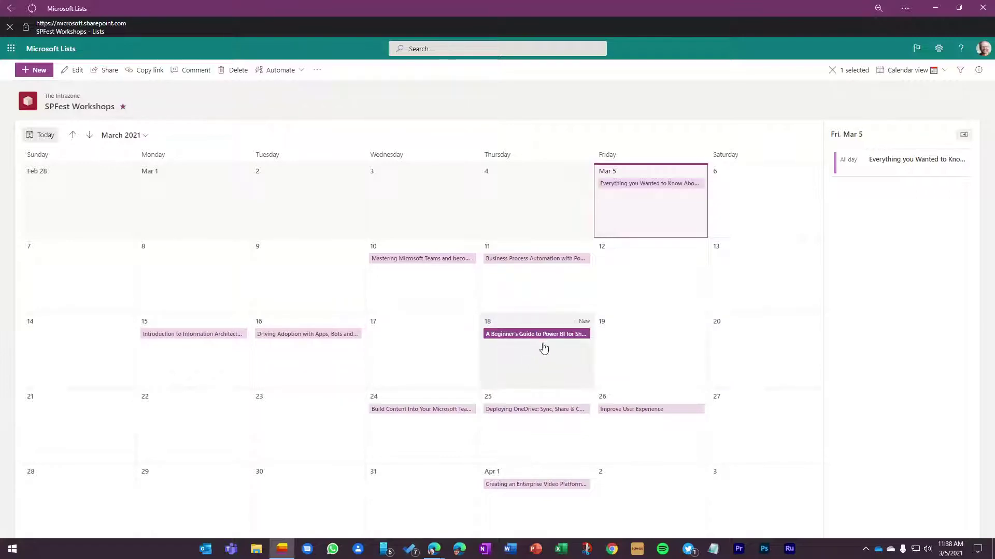
double_click(545, 340)
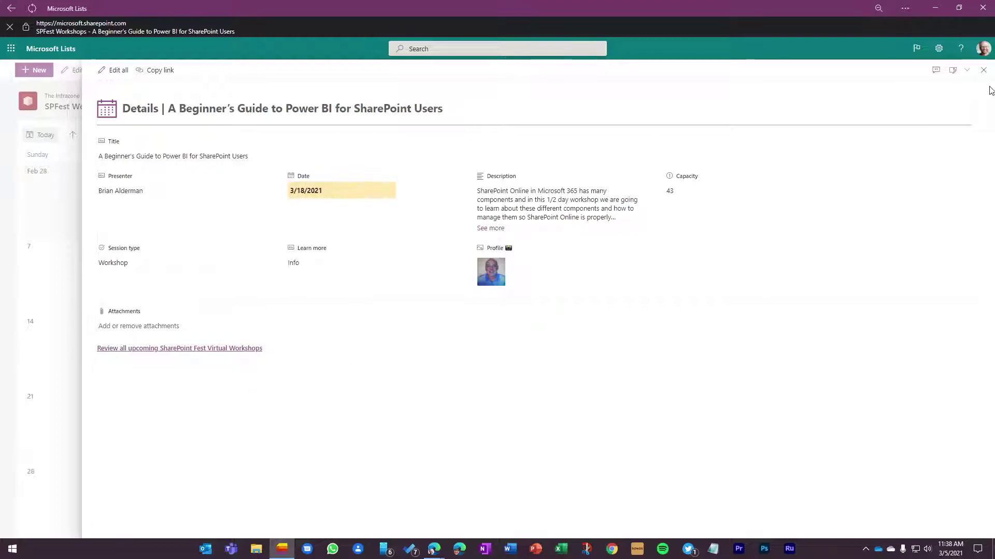
click(983, 69)
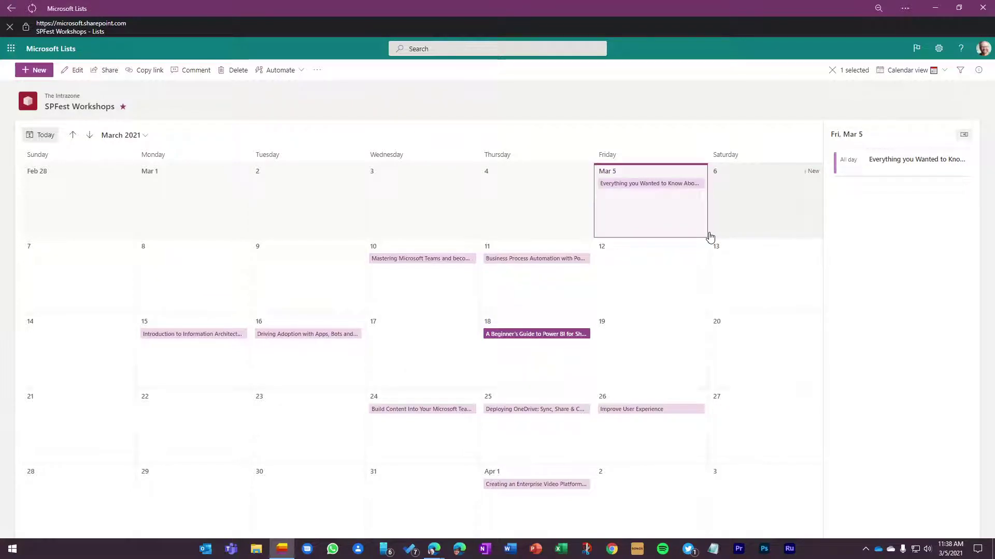
Step: Switch back to the All Items view and return to the Microsoft Lists home page
click(925, 70)
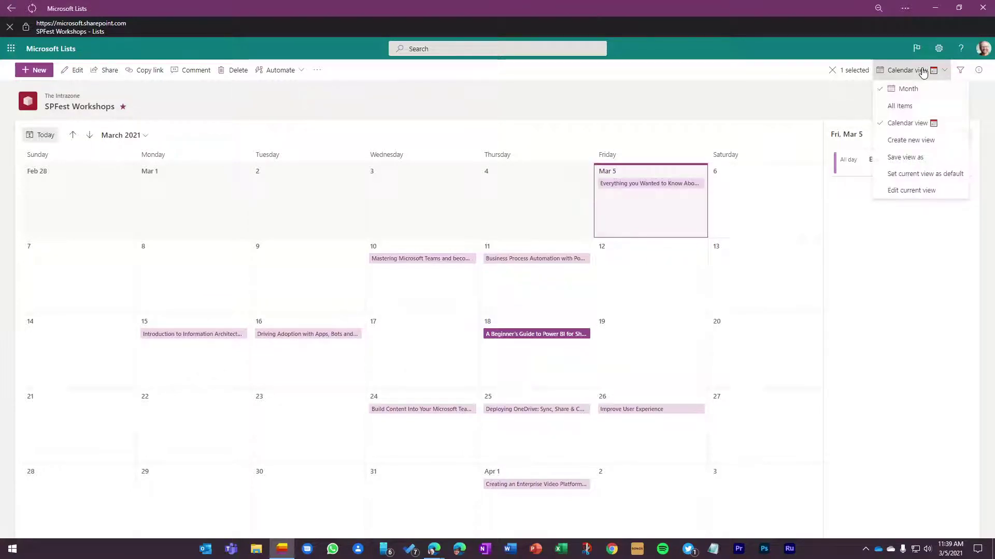
click(902, 107)
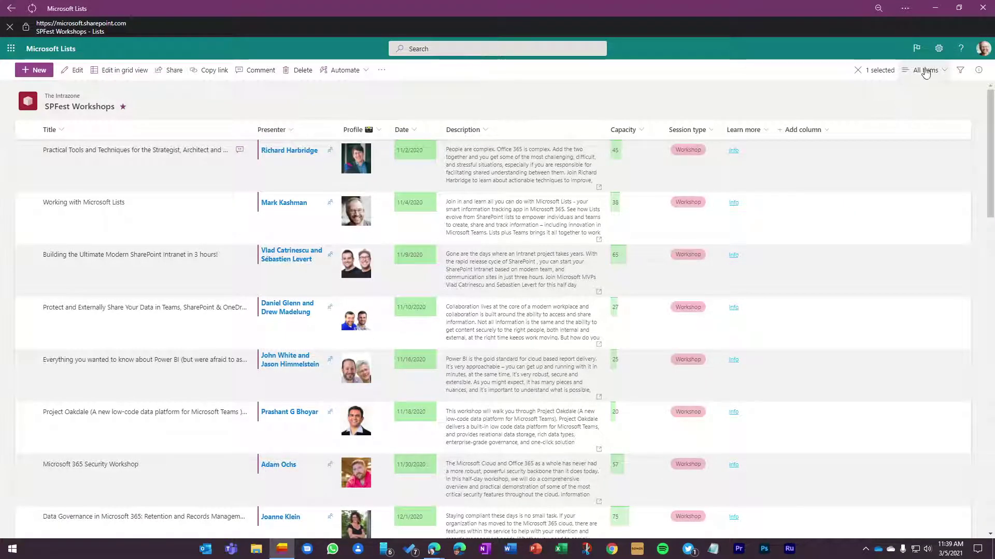
click(926, 72)
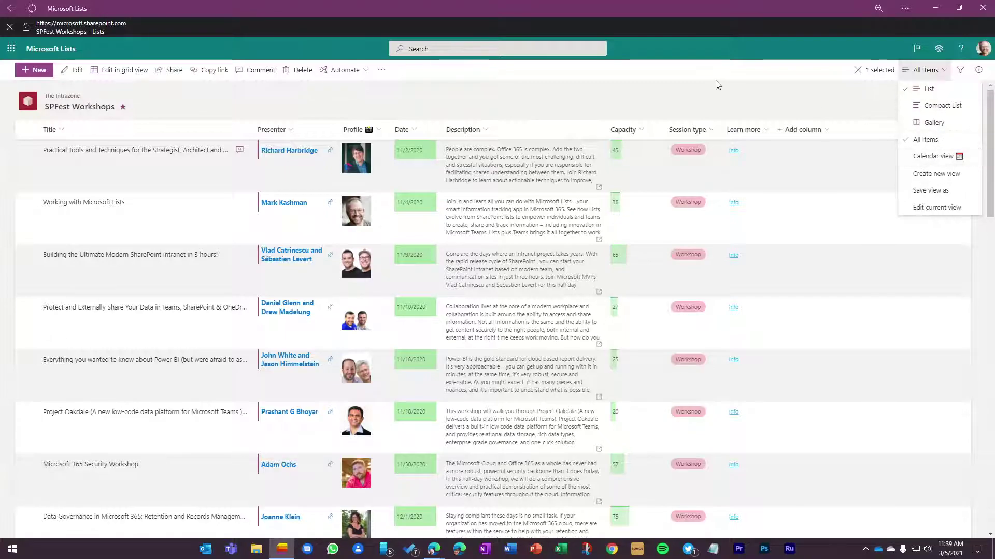
click(719, 93)
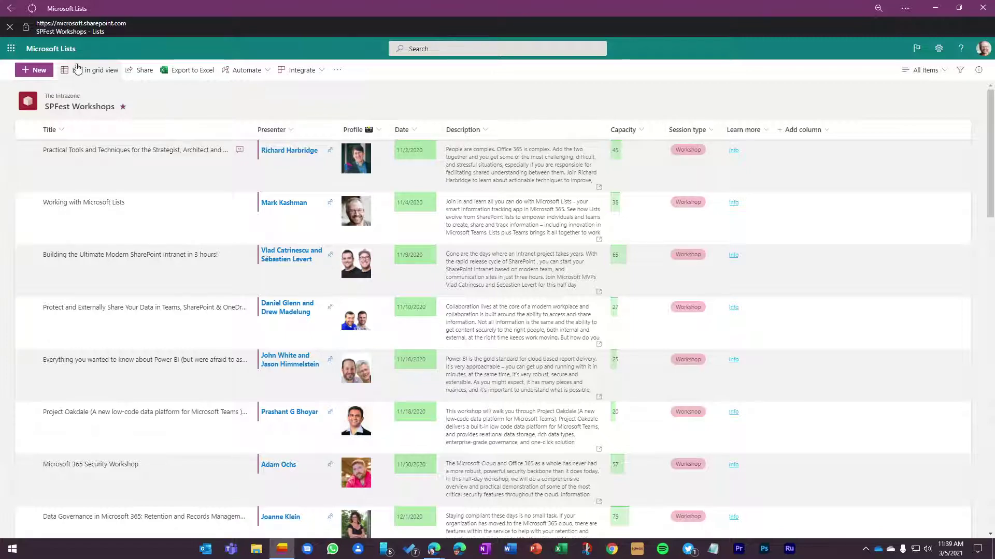
click(66, 53)
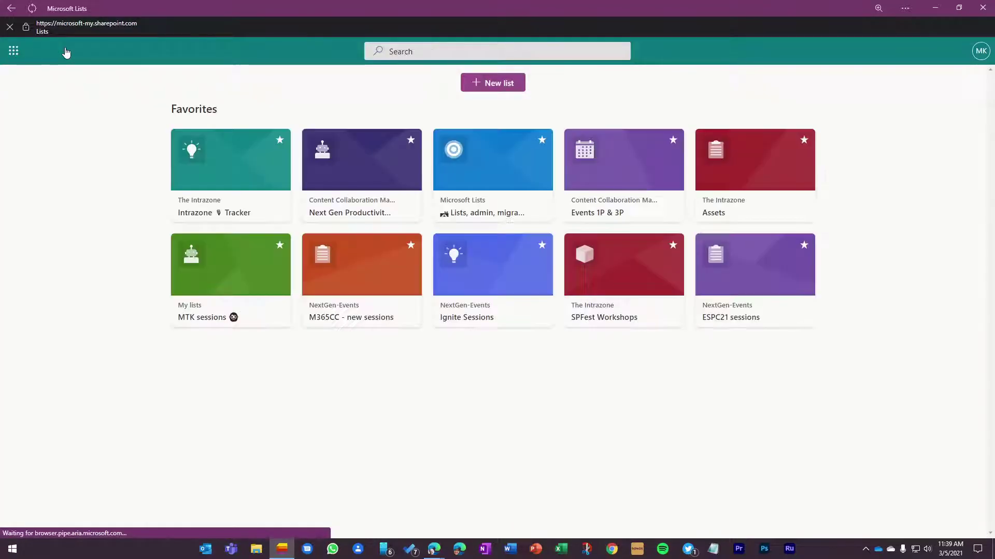
Step: Open the Assets list and group its items by Status
click(719, 215)
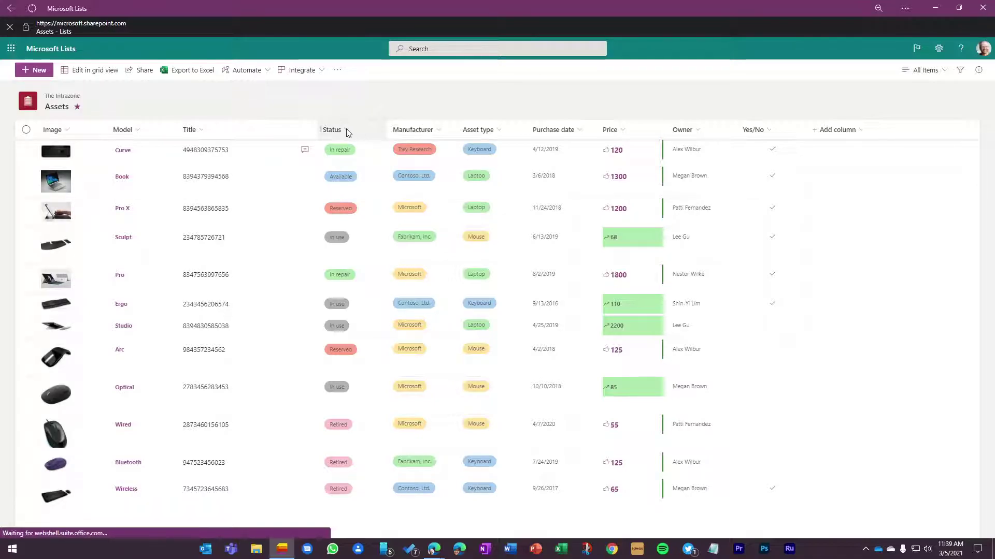
click(347, 131)
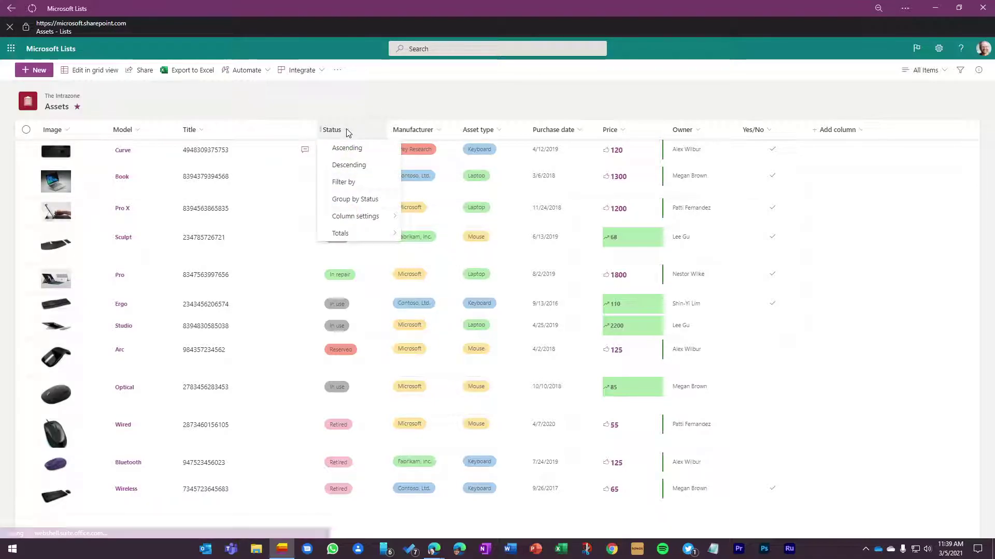
click(360, 200)
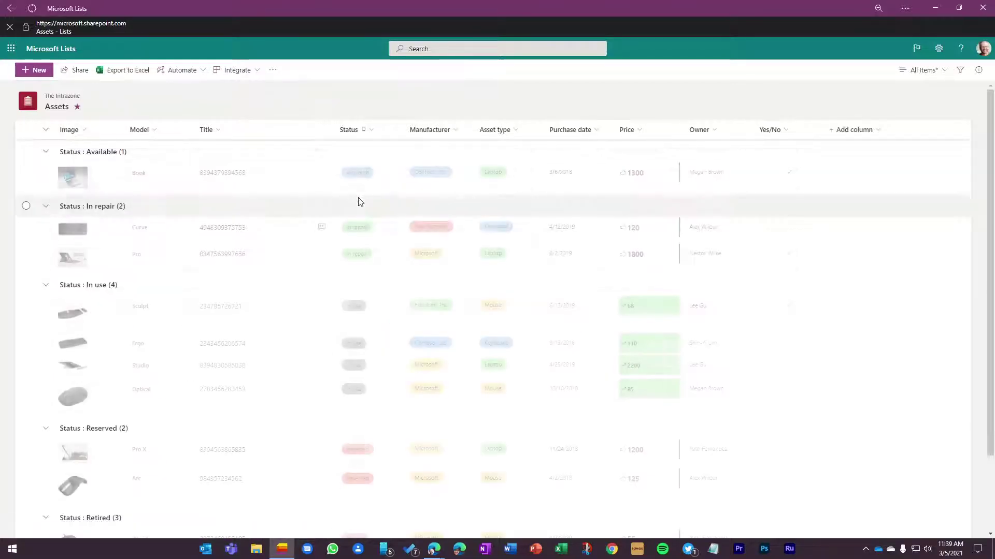
scroll(360, 201, down, 2)
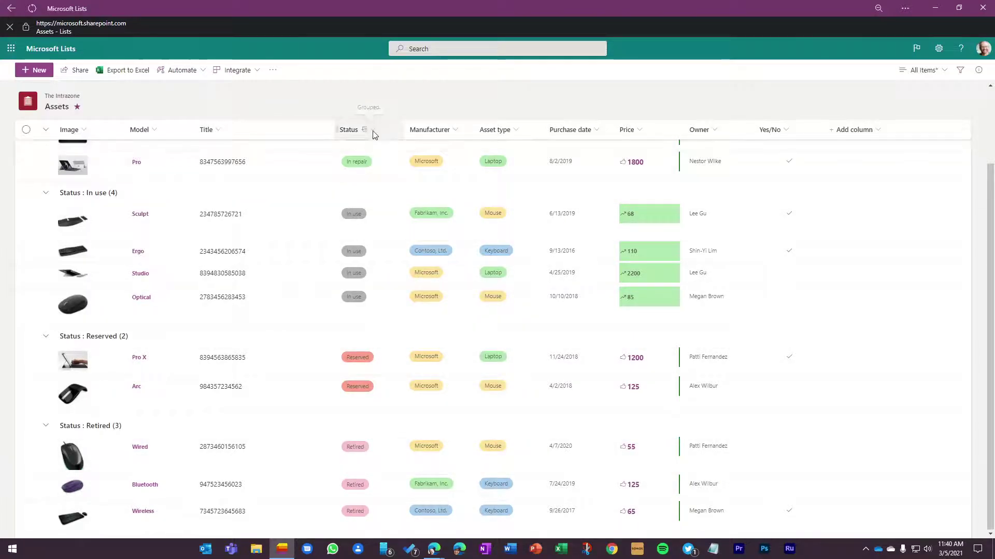
Step: Filter Status to Available, In repair, In use and Reserved
click(373, 132)
click(363, 178)
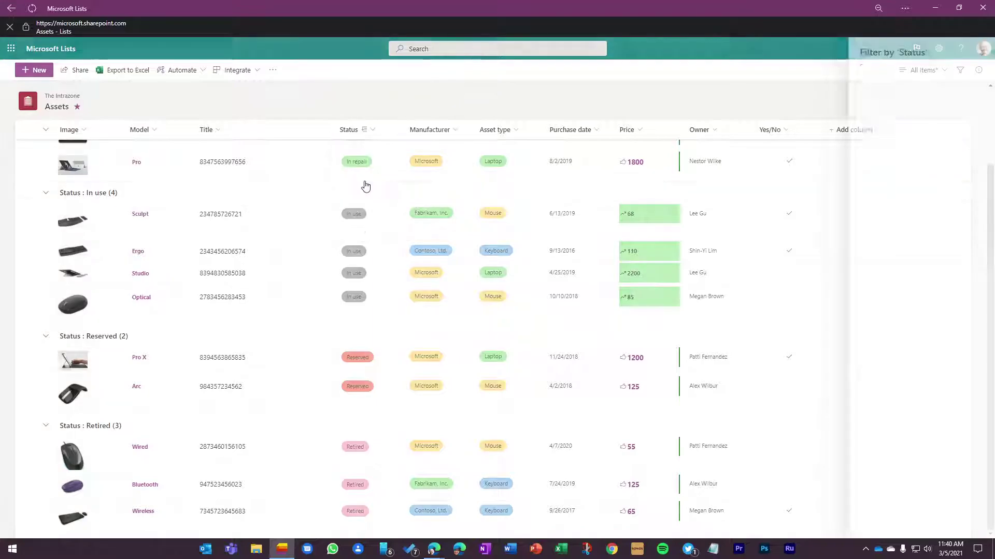
click(852, 119)
click(852, 102)
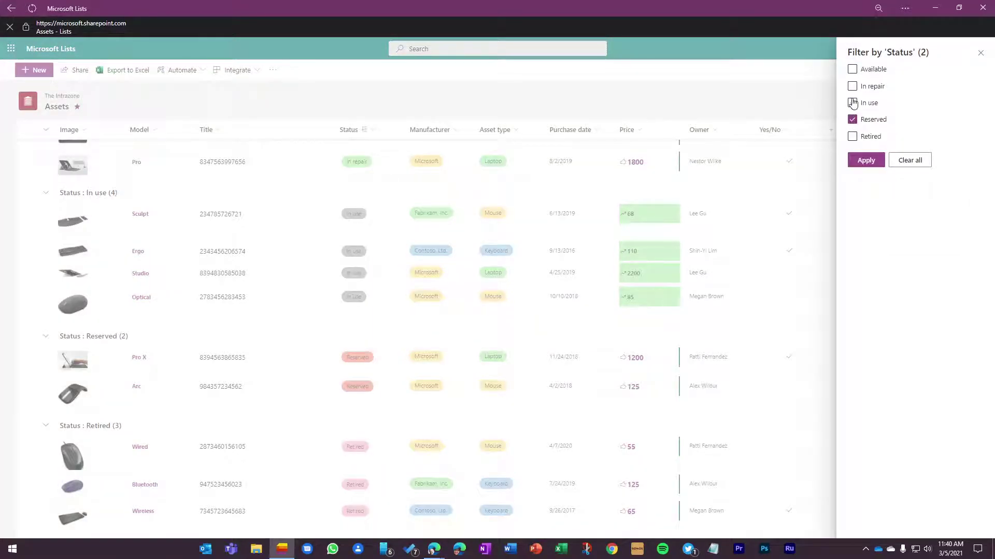
click(852, 86)
click(852, 70)
click(866, 161)
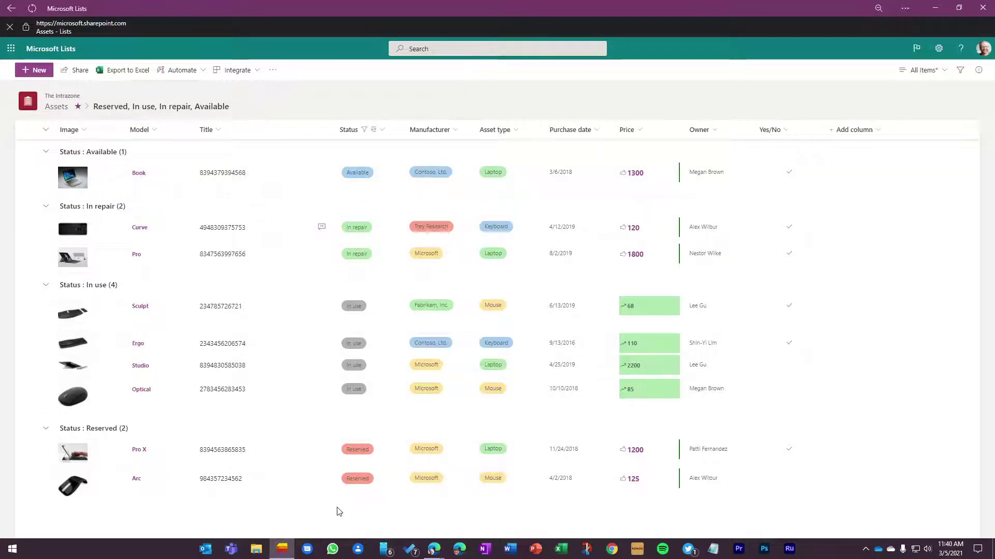
Step: Sort the assets by Purchase date, oldest first
click(599, 132)
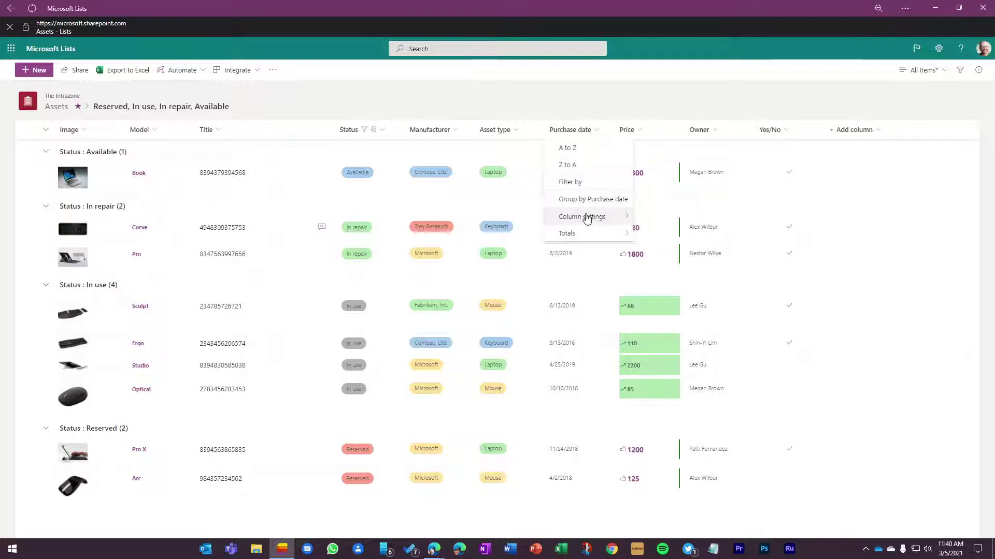
mouse_move(587, 218)
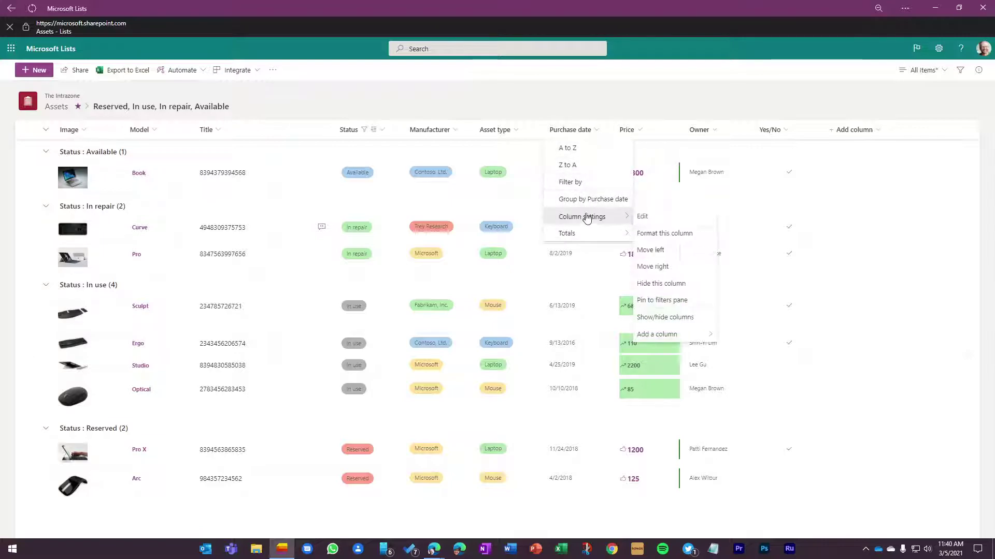
click(572, 151)
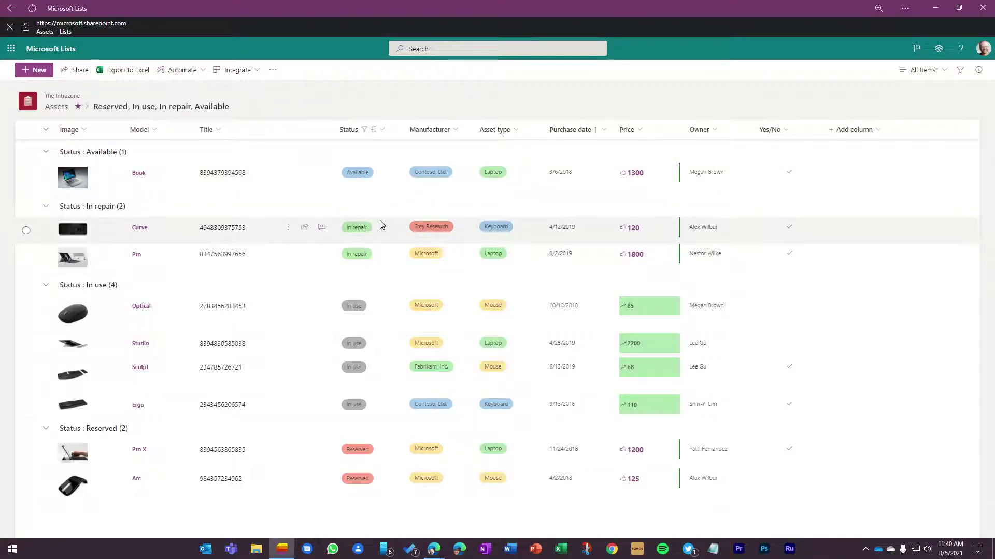
Step: Save the current Assets layout as a public view named 'Grouped by'
click(927, 71)
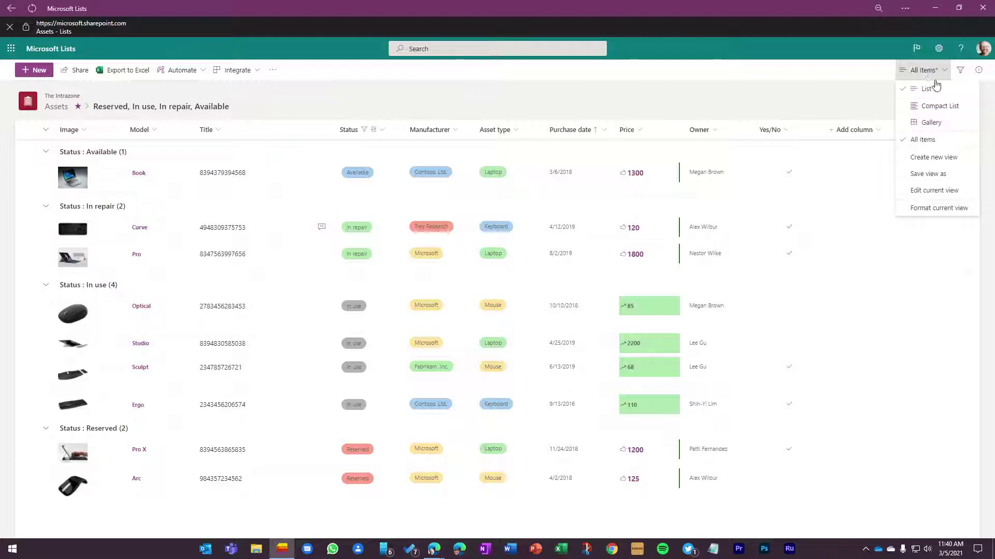
click(930, 174)
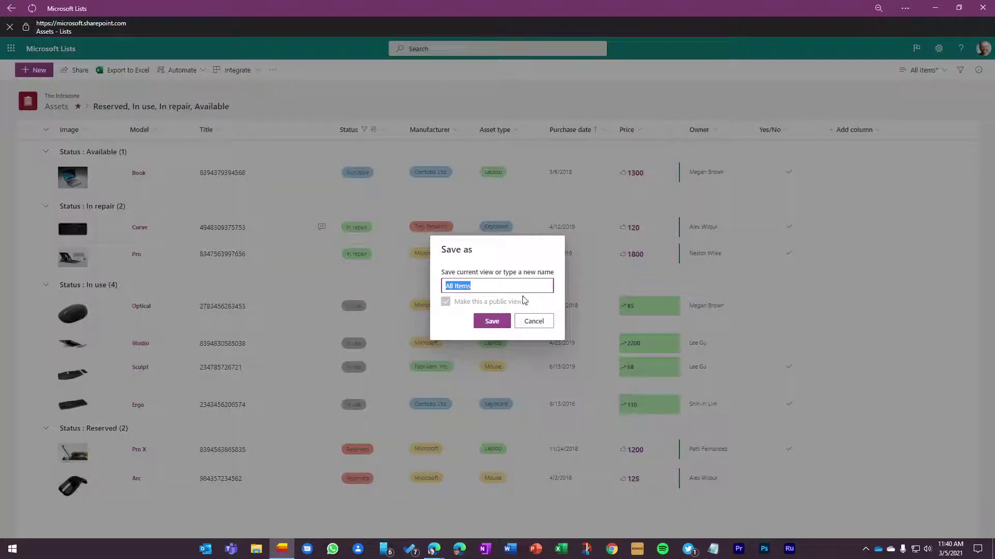
text(Grouped by)
click(490, 322)
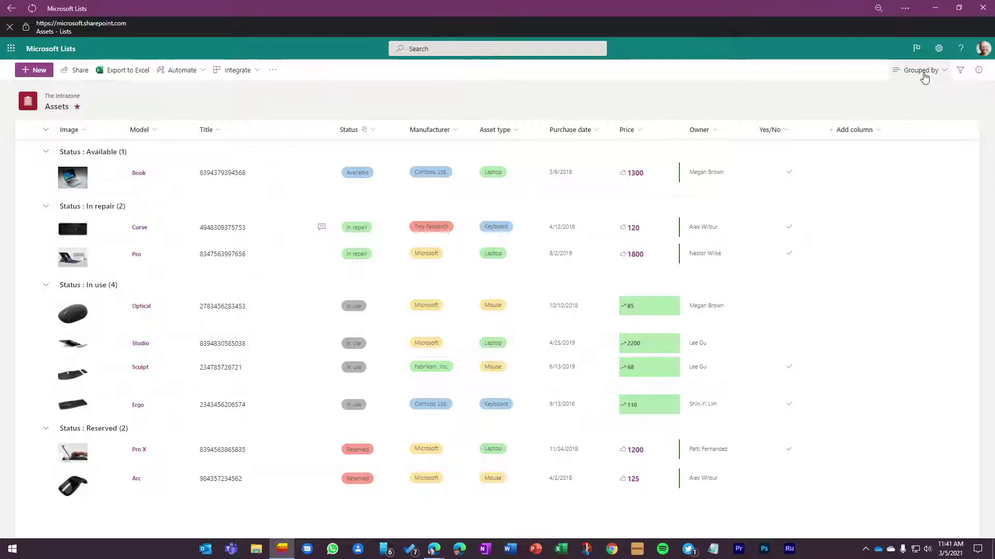
Step: Switch the Assets list back to All Items and confirm 'Grouped by' is listed among the views
click(925, 77)
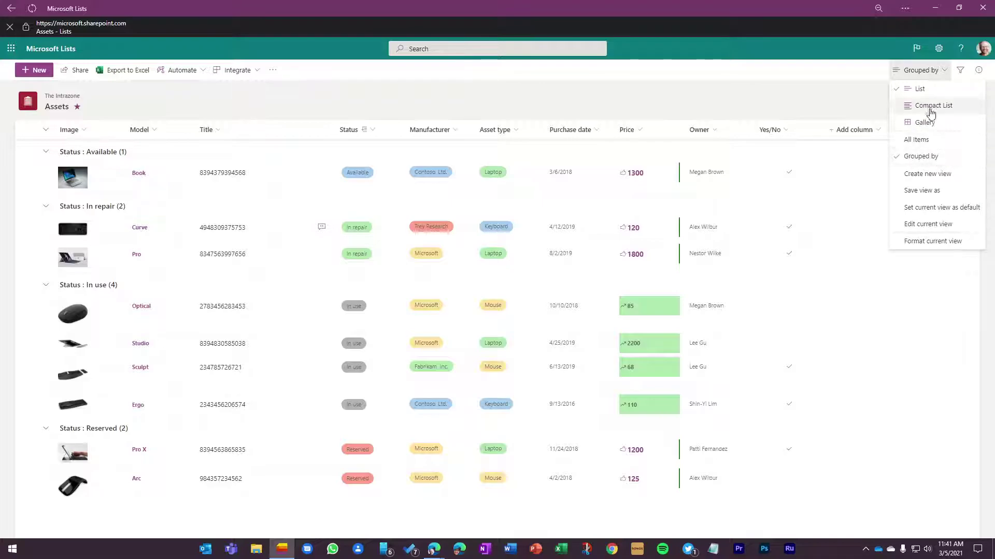
click(918, 140)
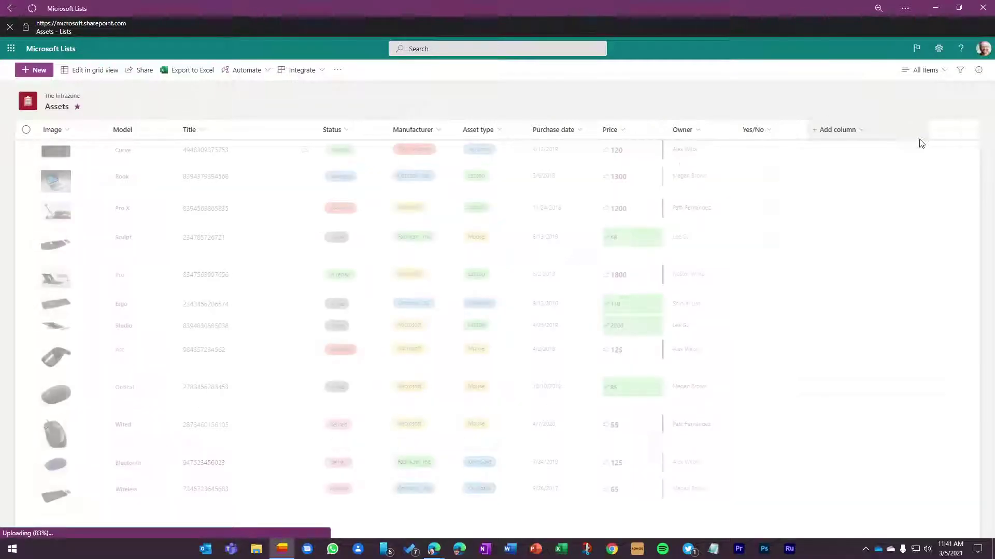
click(928, 72)
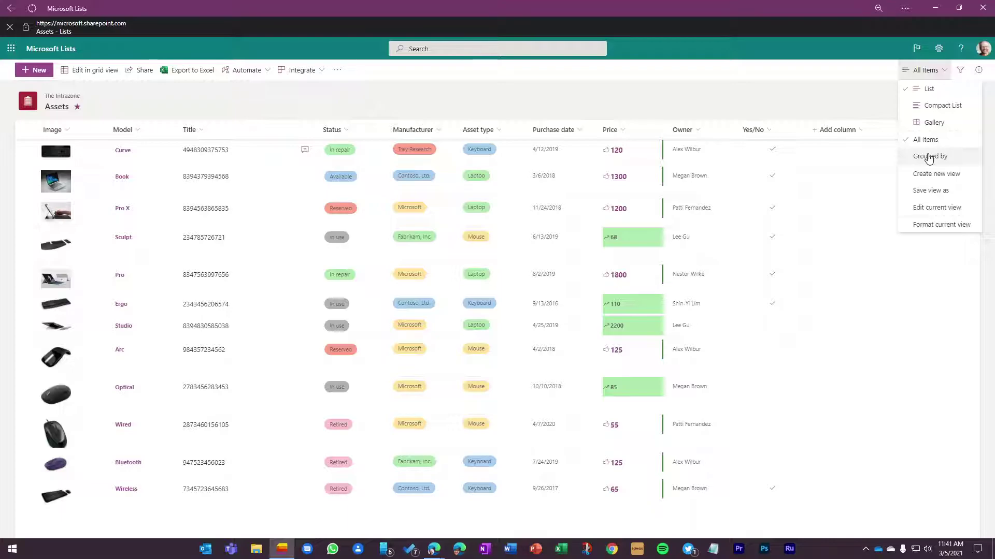
Step: Close the views list and bring the Edge window showing the Lists home page forward
click(558, 105)
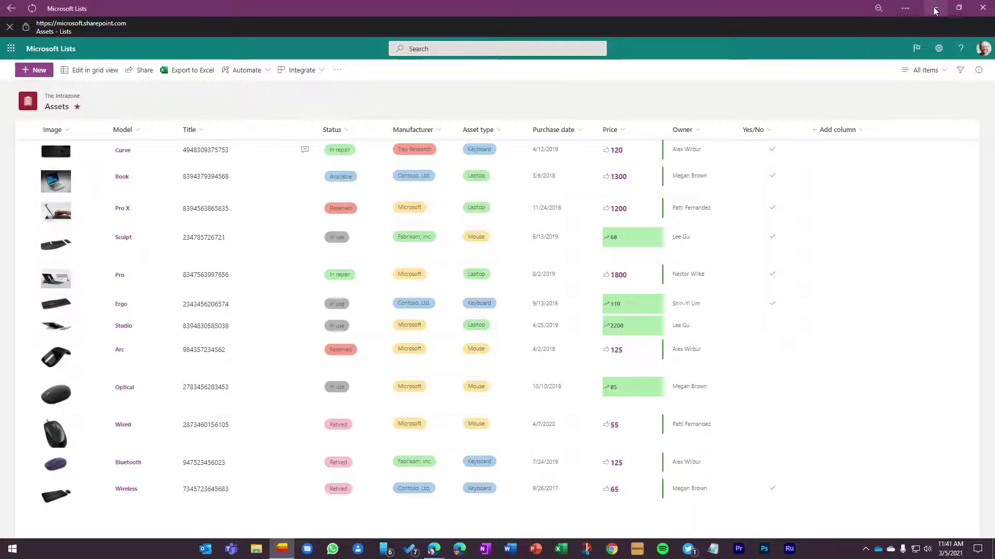
mouse_move(436, 555)
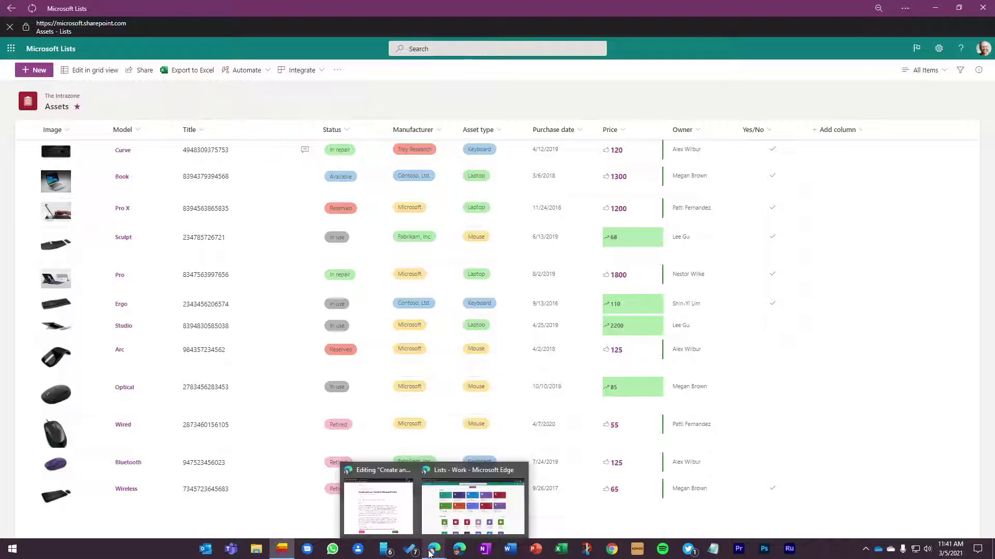
click(474, 502)
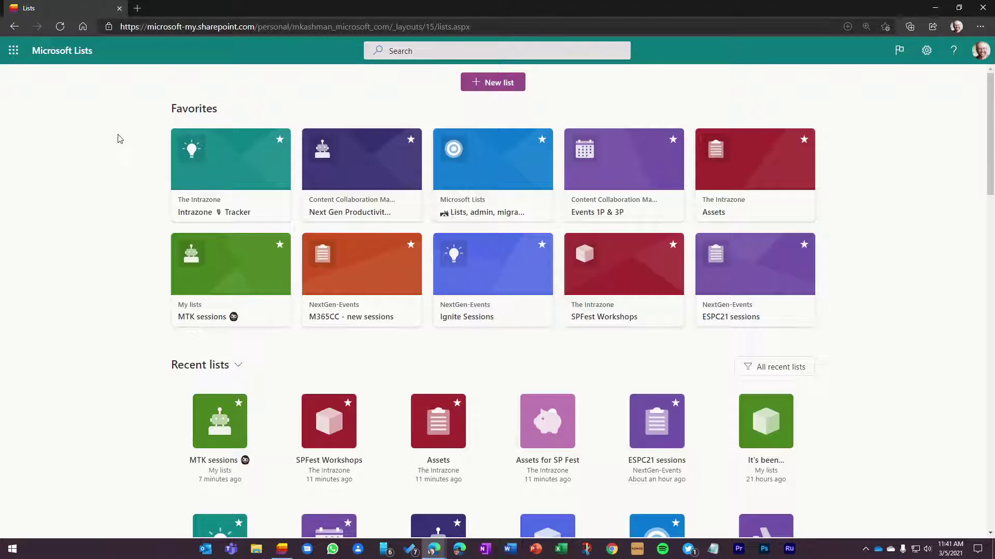
Step: Check the Edge Apps menu for Install Microsoft Lists, then close it without changes
click(980, 29)
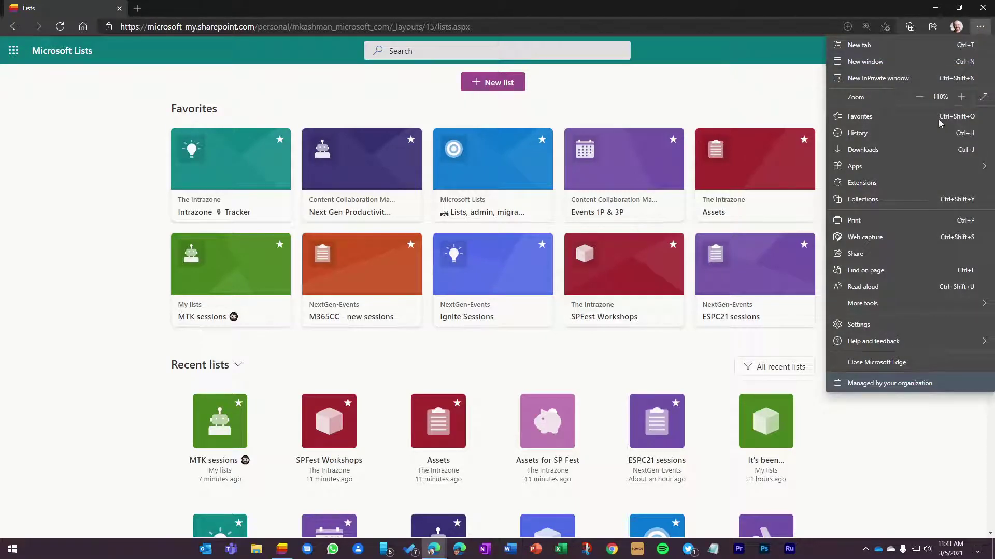
mouse_move(907, 171)
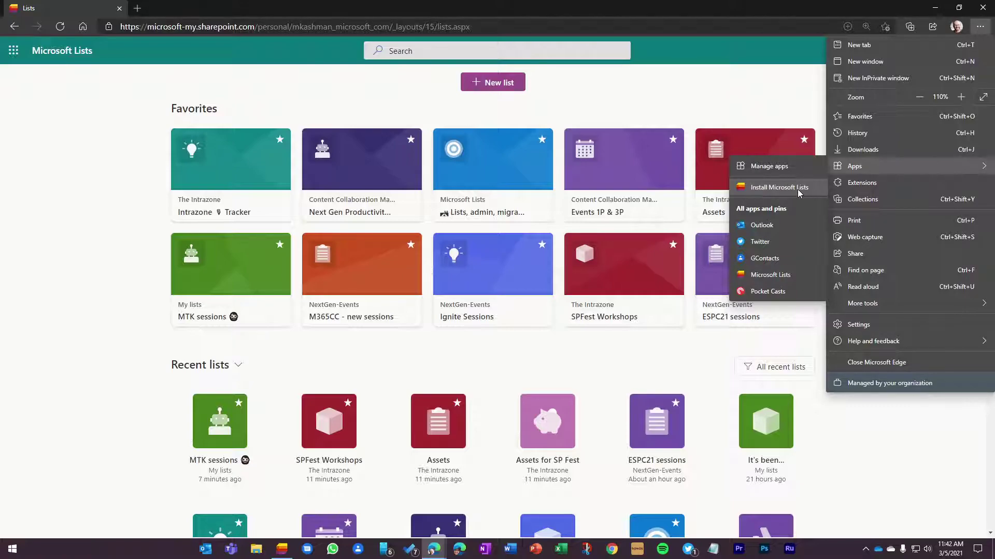
click(92, 232)
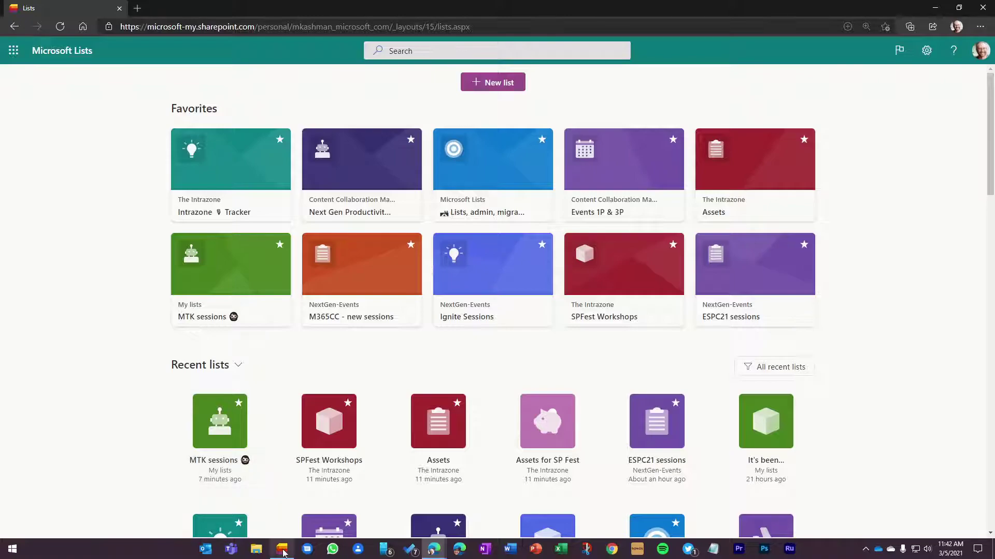
mouse_move(283, 553)
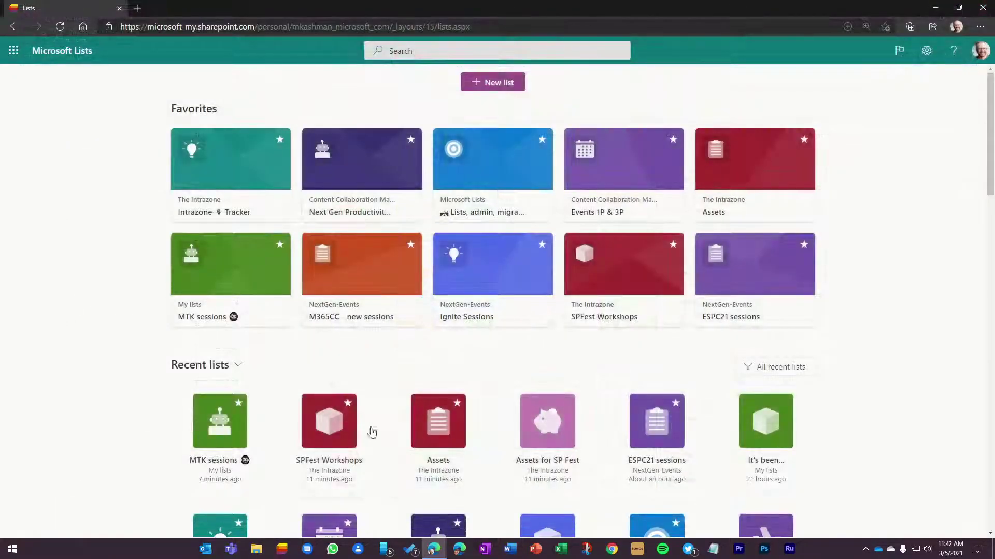
Step: Minimize Edge and launch the installed Microsoft Lists app from the taskbar
click(935, 7)
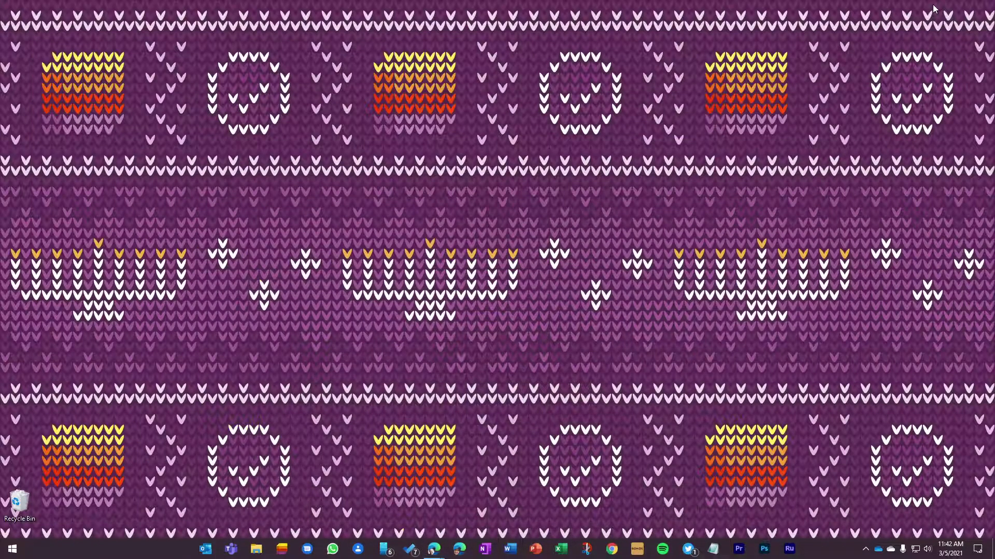
click(282, 550)
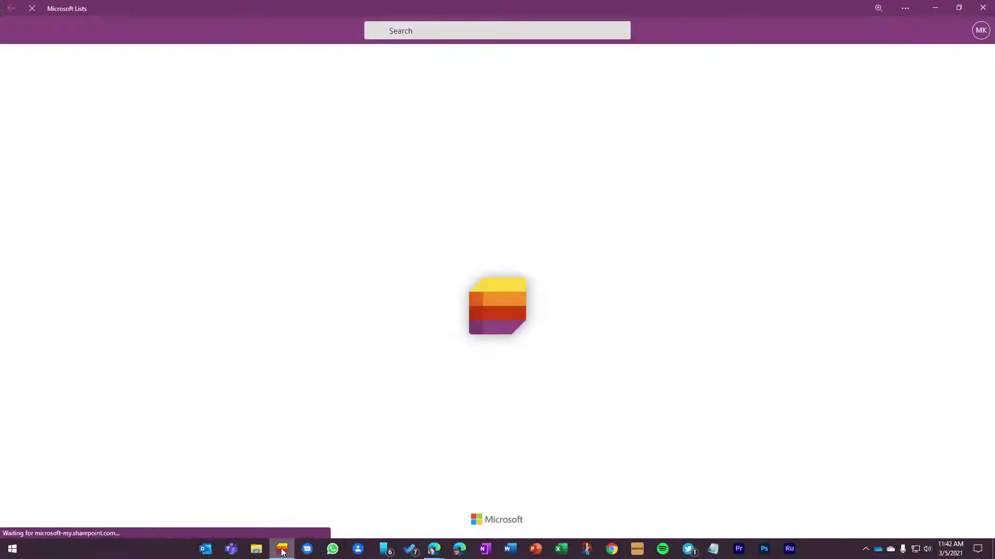